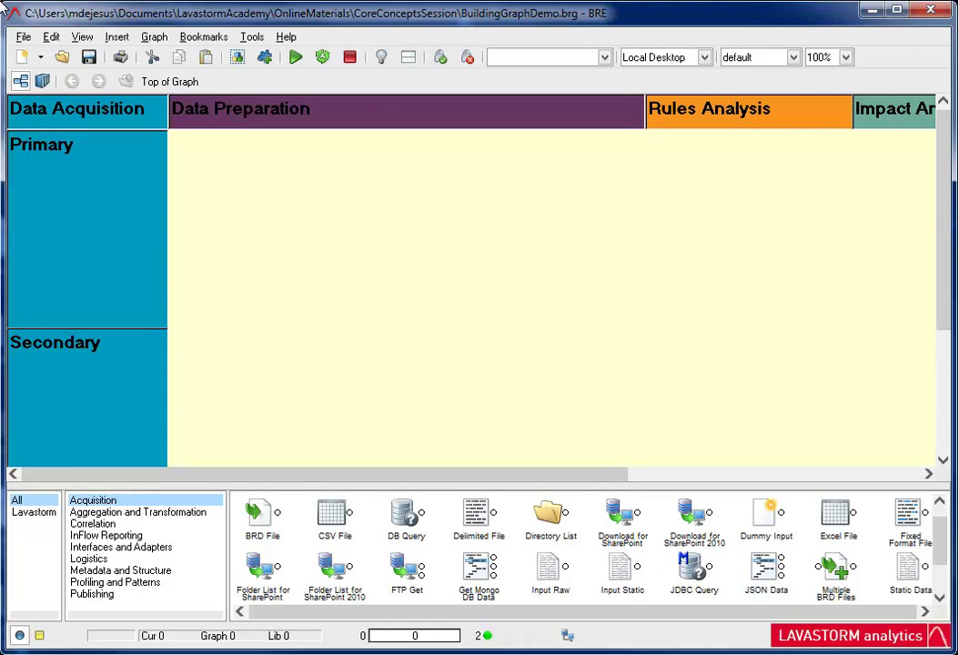
Add a BRD File node in Primary reading AgreementCharges-NORTH.brd, named Agreement Charges.
double_click(258, 519)
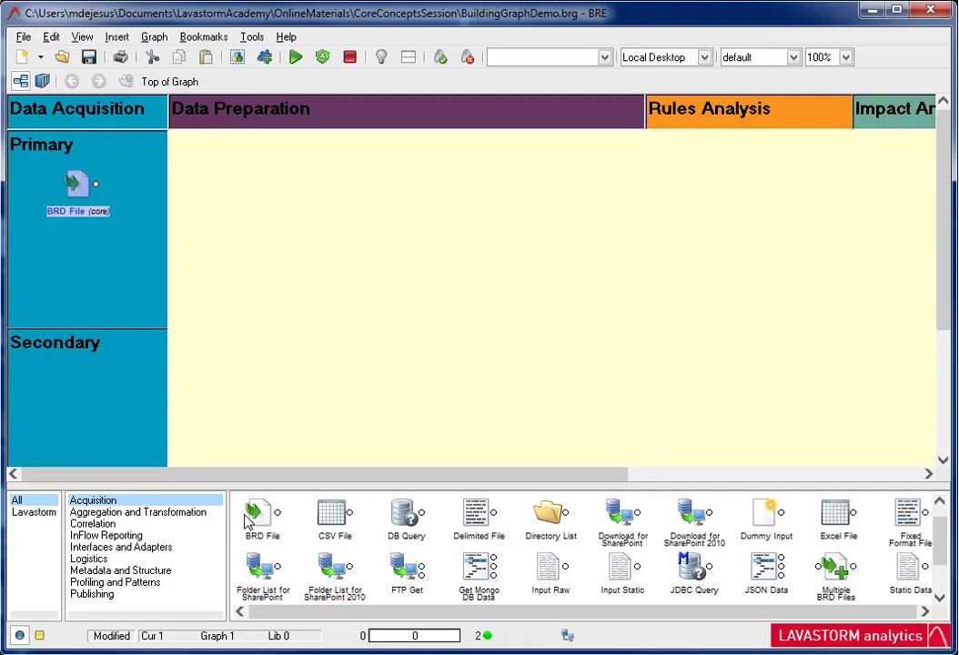
double_click(80, 188)
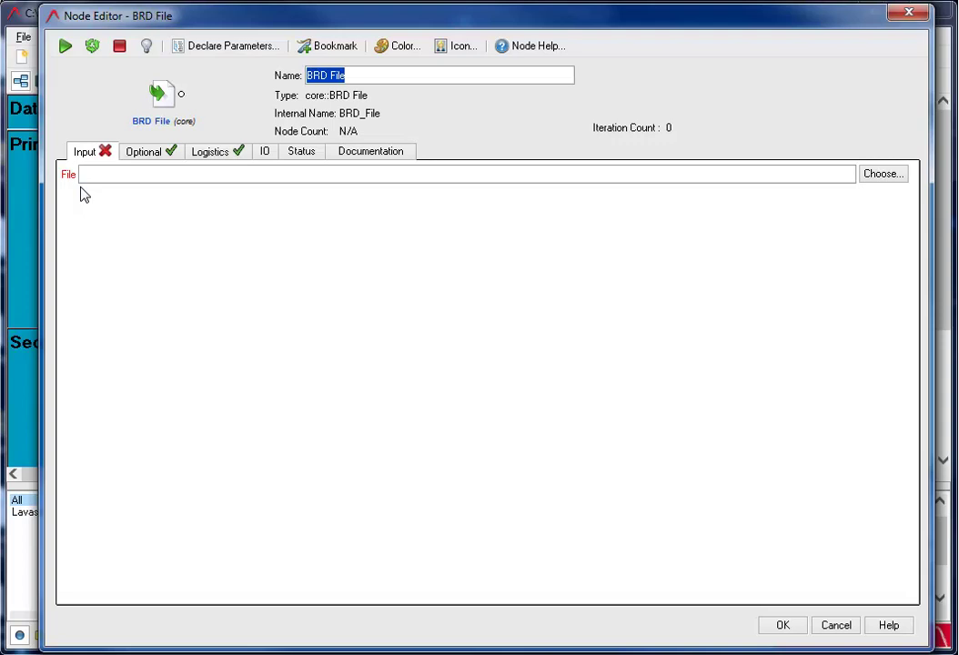
click(876, 176)
click(278, 231)
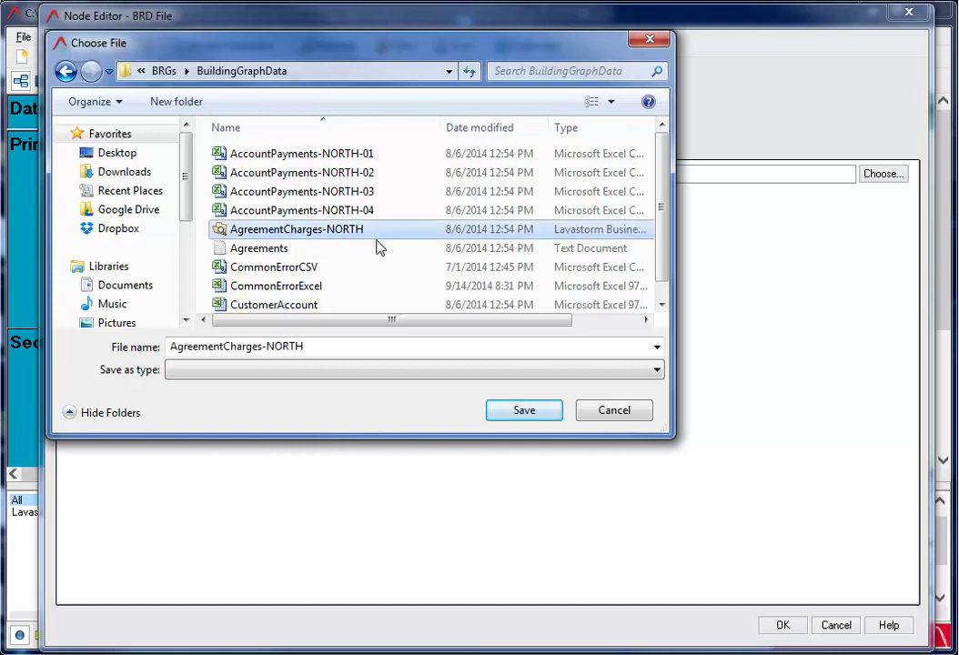
click(525, 415)
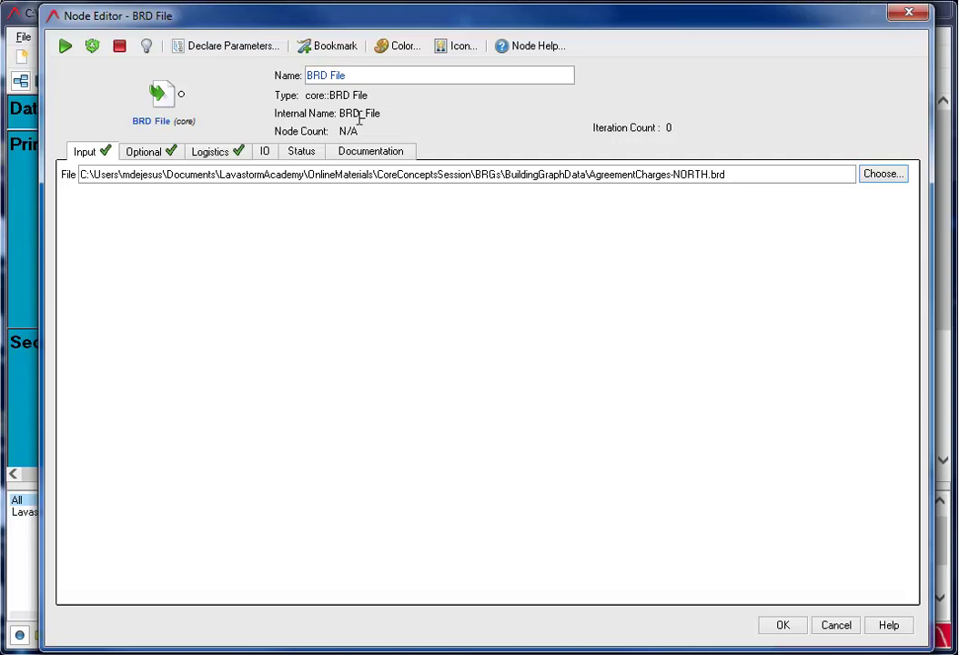
triple_click(358, 76)
text(Agreement Charges)
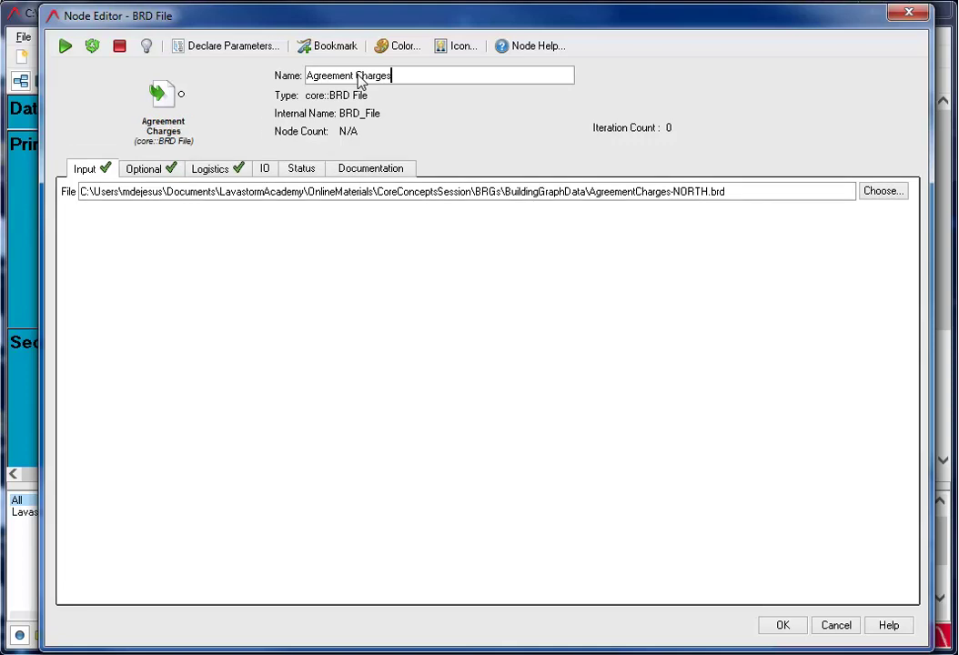
click(785, 627)
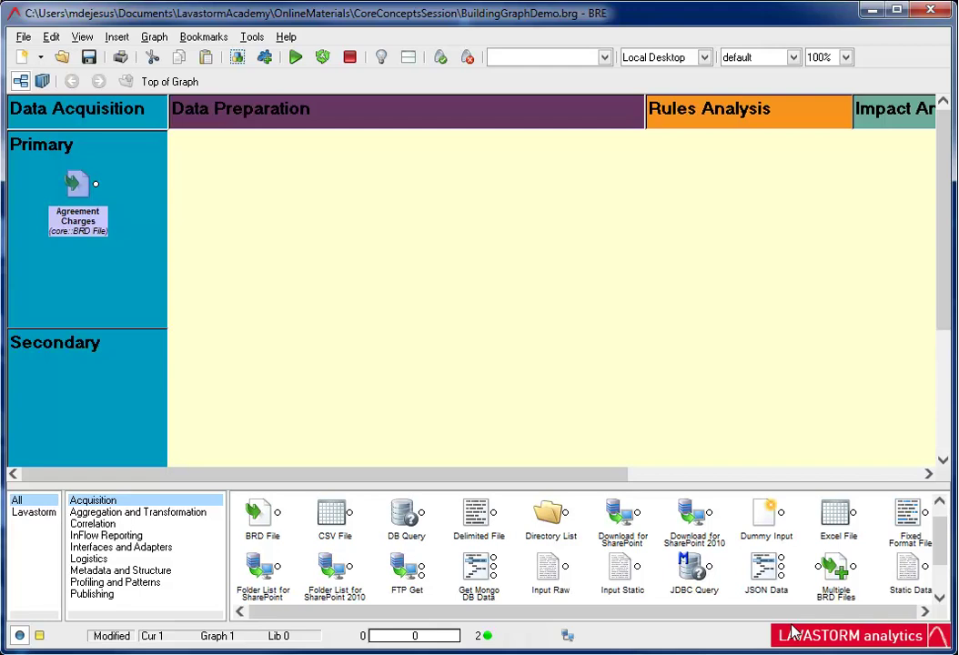
Run the Agreement Charges node and inspect its 9,982 output records in BRDViewer.
click(296, 57)
double_click(97, 185)
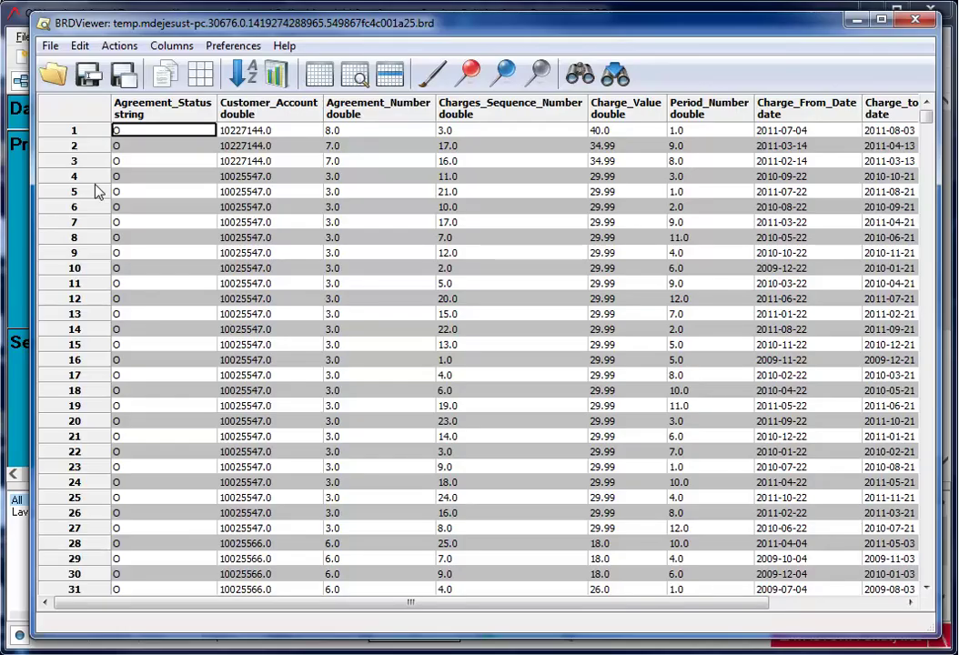
click(918, 20)
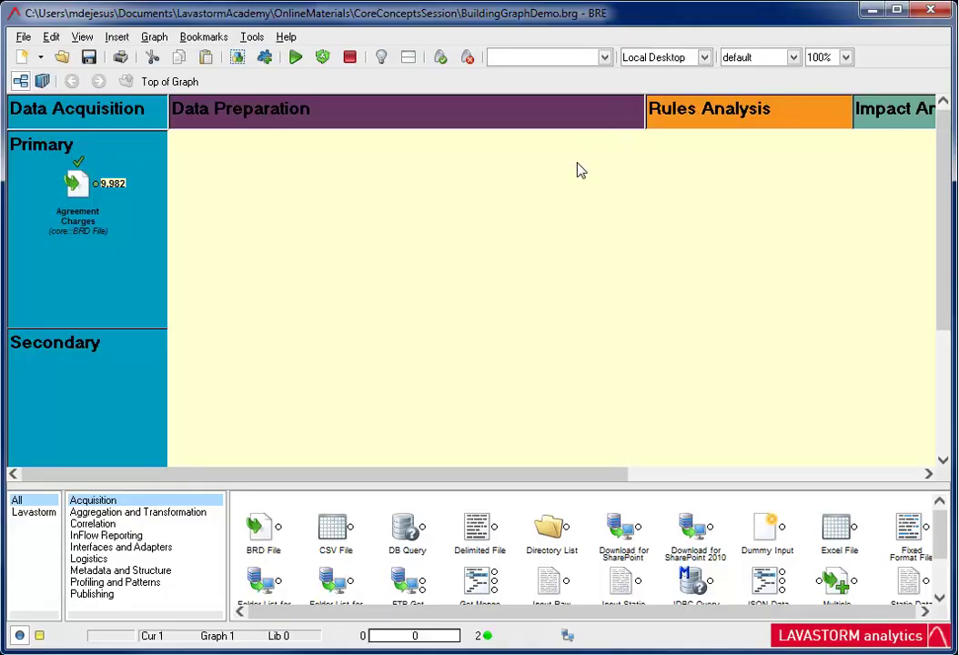
Add a Delimited File node in Secondary that reads Agreements.txt.
double_click(483, 533)
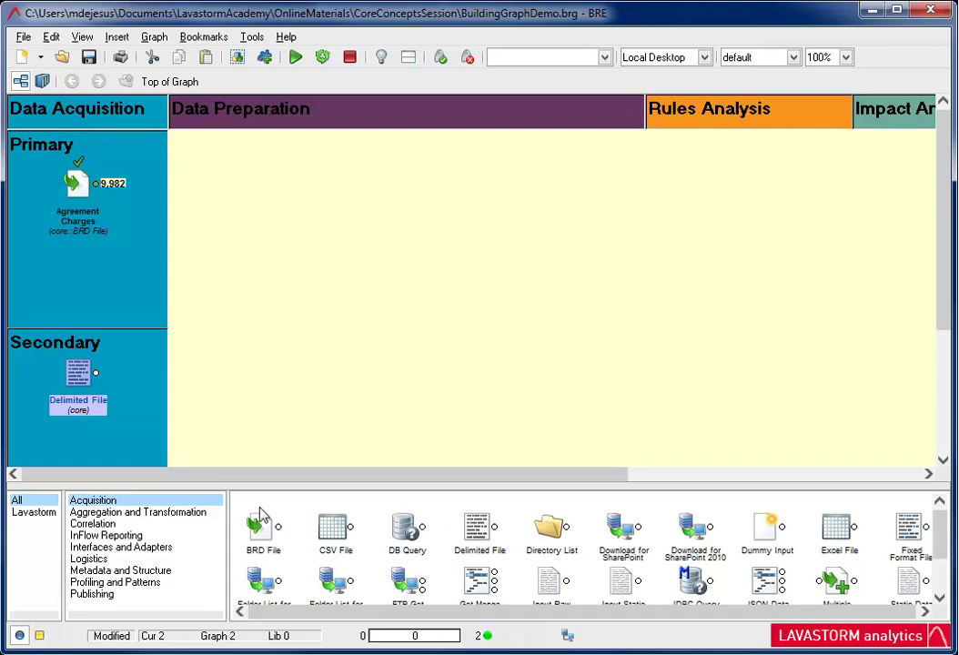
double_click(78, 373)
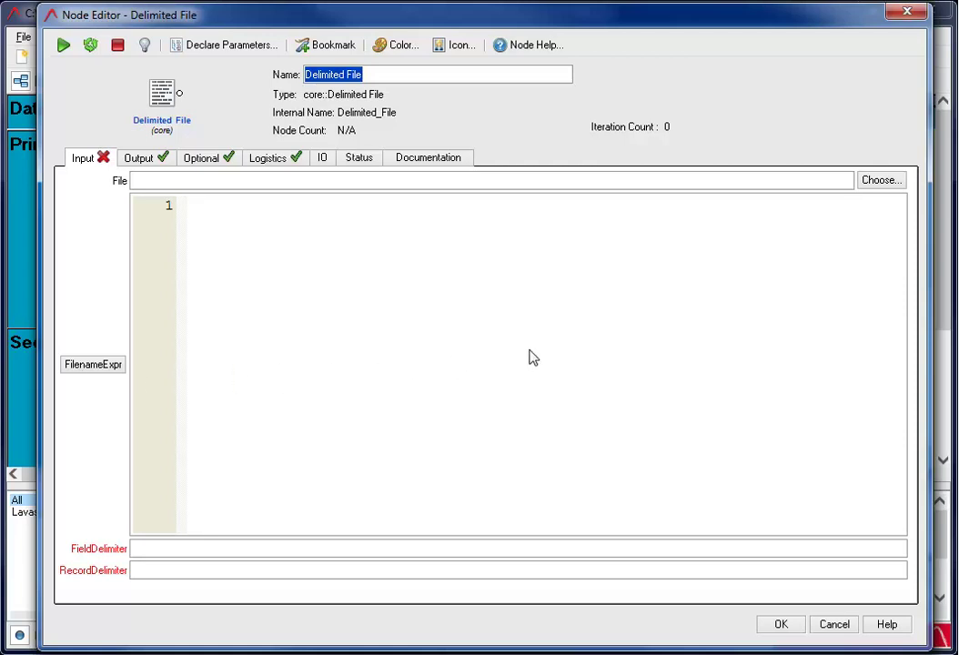
click(883, 183)
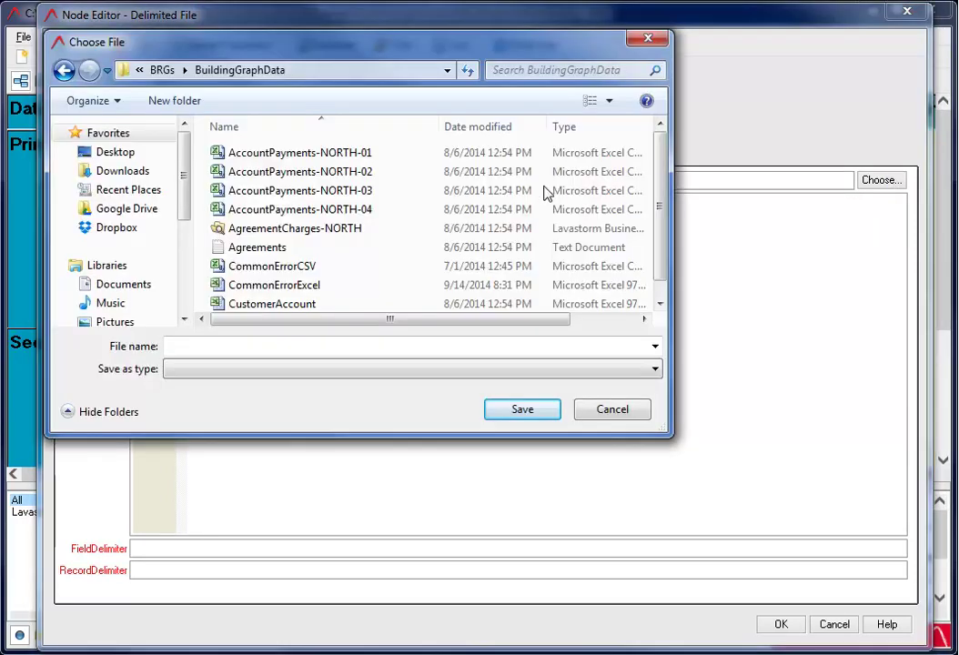
click(266, 248)
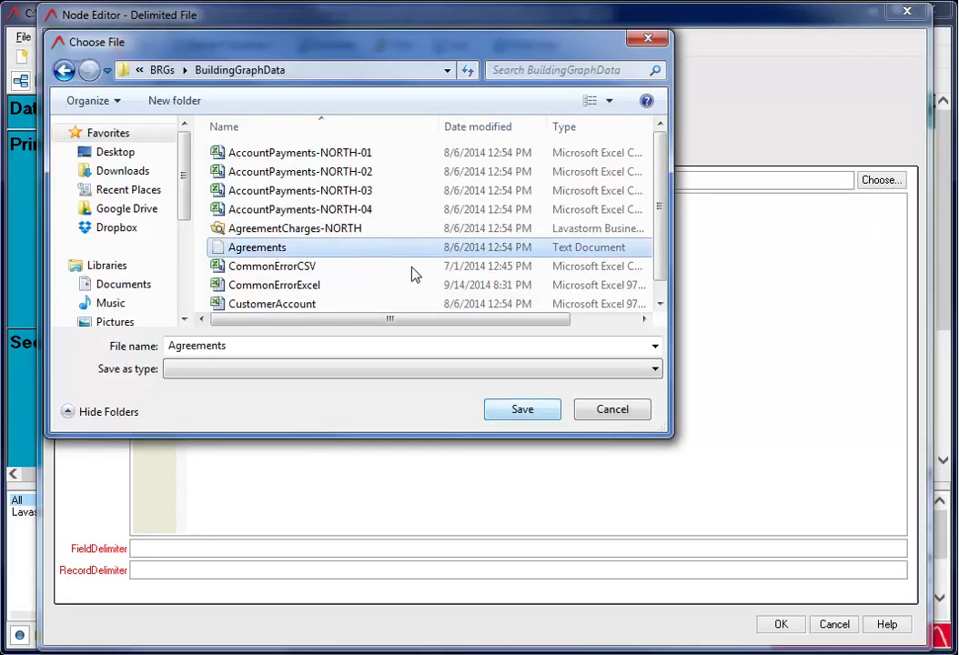
click(526, 411)
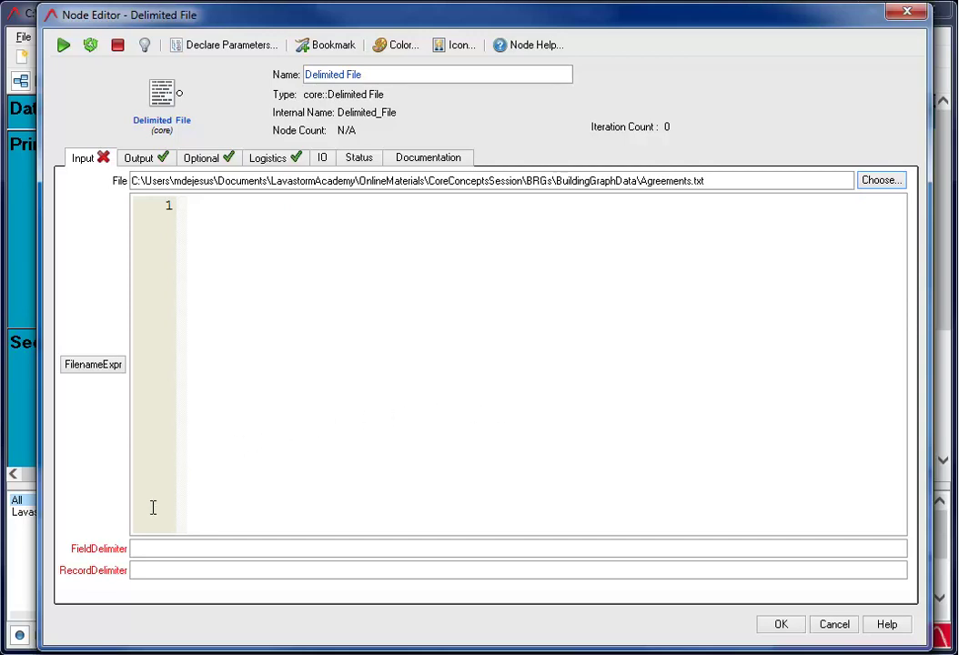
Set tab (\t) field and newline (\n) record delimiters and name the node Agreements.
click(136, 549)
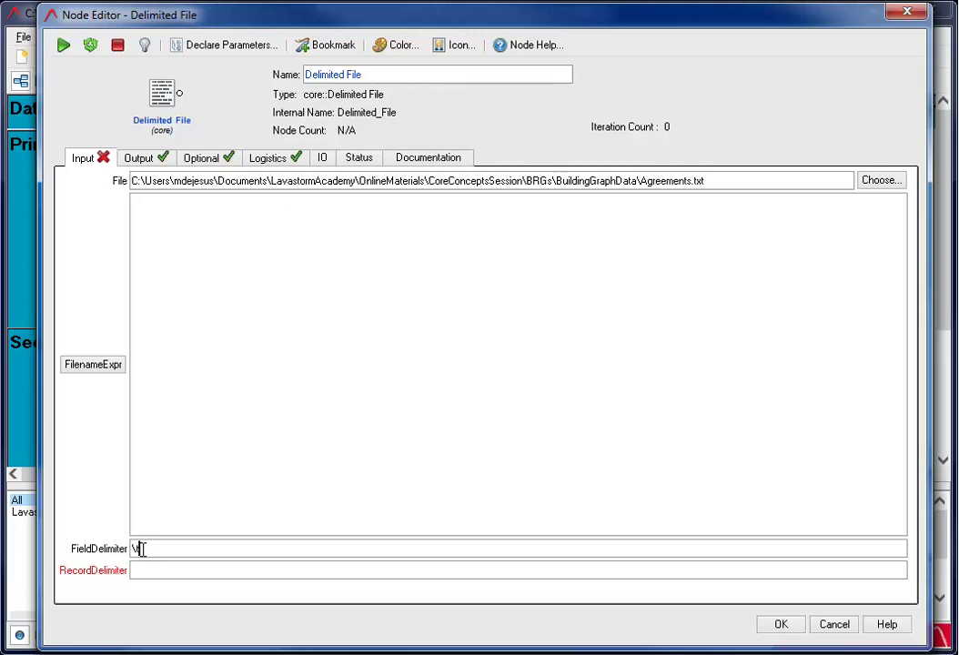
click(141, 570)
triple_click(382, 74)
text(Agreements)
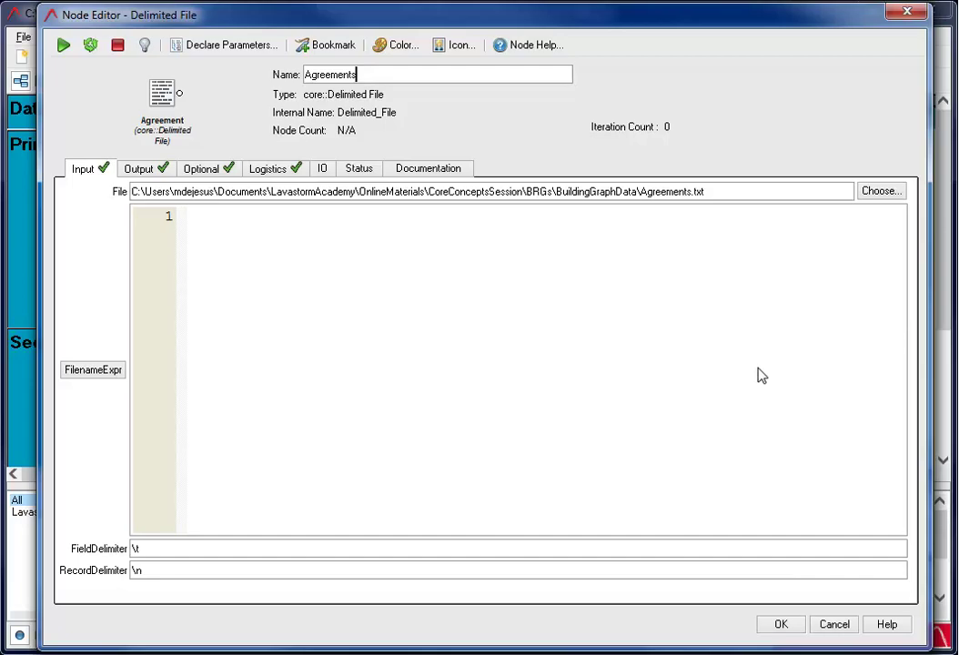
click(781, 624)
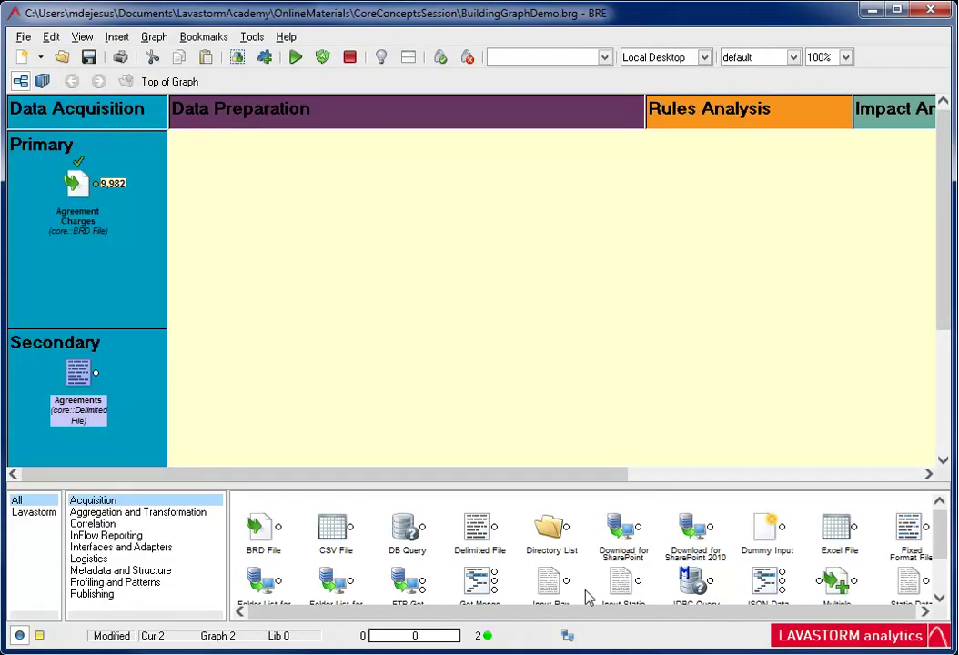
Run the Agreements node and review its 3,600 output records in BRDViewer.
click(296, 57)
double_click(95, 373)
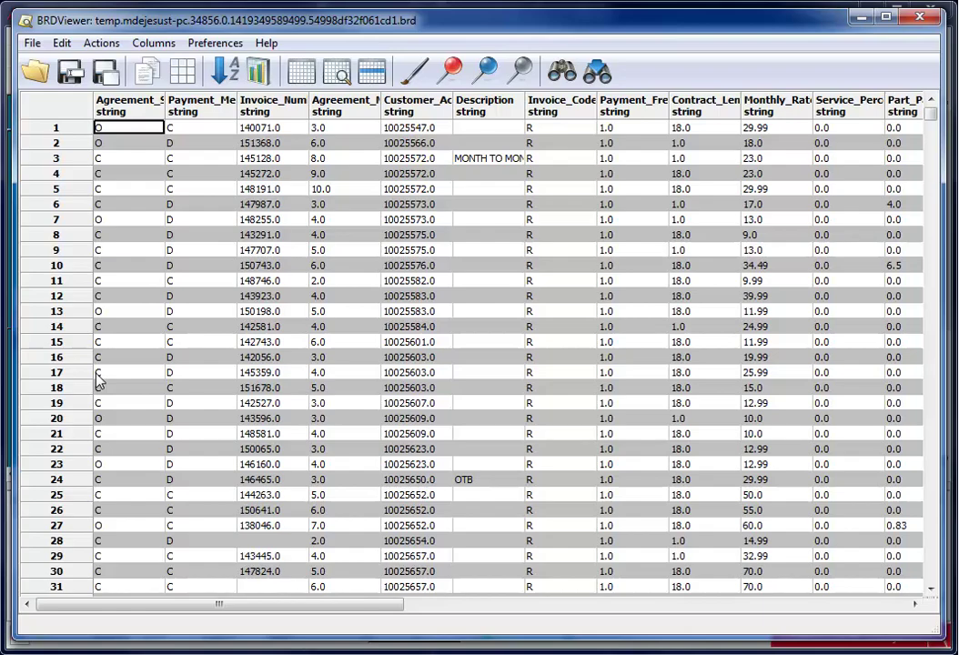
click(923, 17)
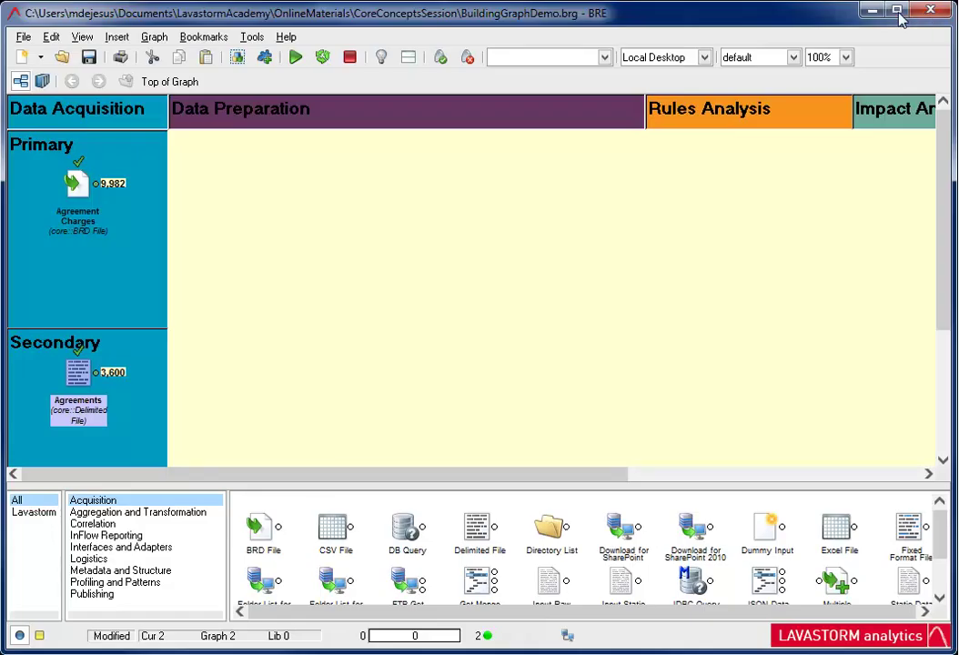
Add a Directory List node in Primary with the BuildingGraphData folder path as DirectoryName.
double_click(549, 536)
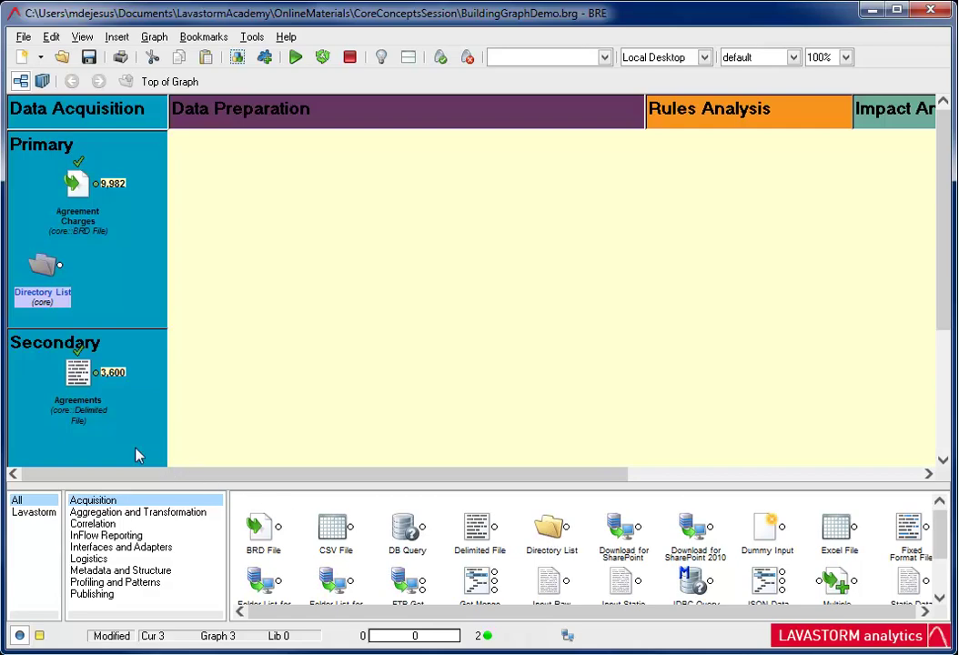
double_click(51, 299)
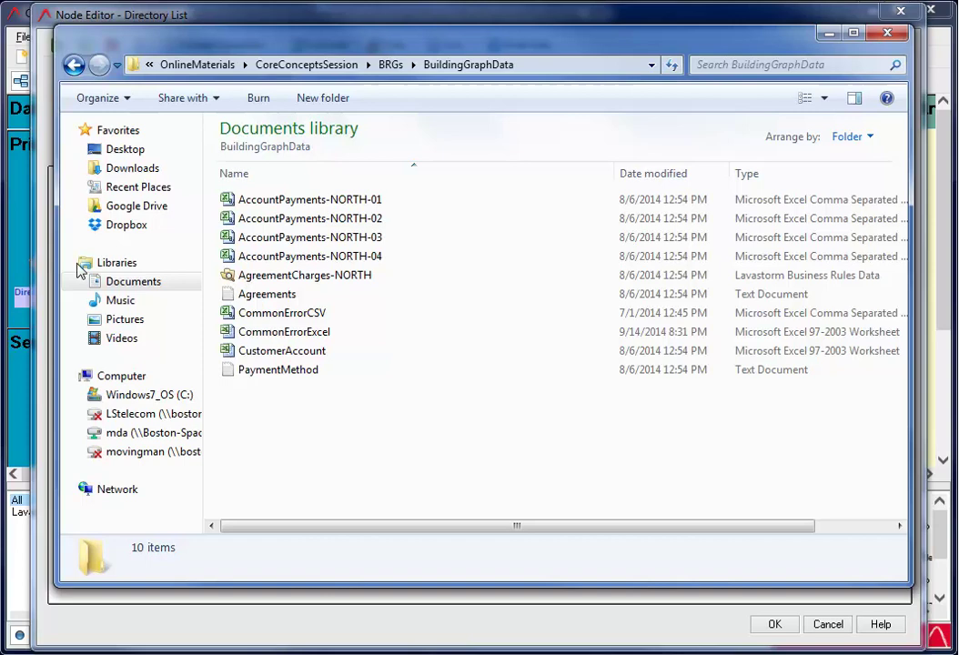
click(614, 65)
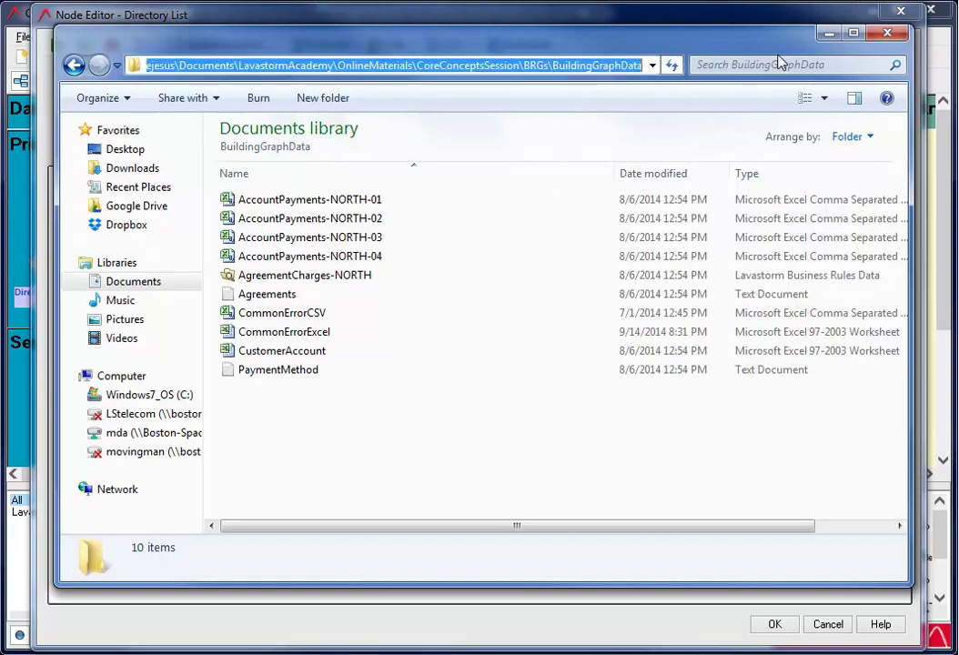
click(830, 34)
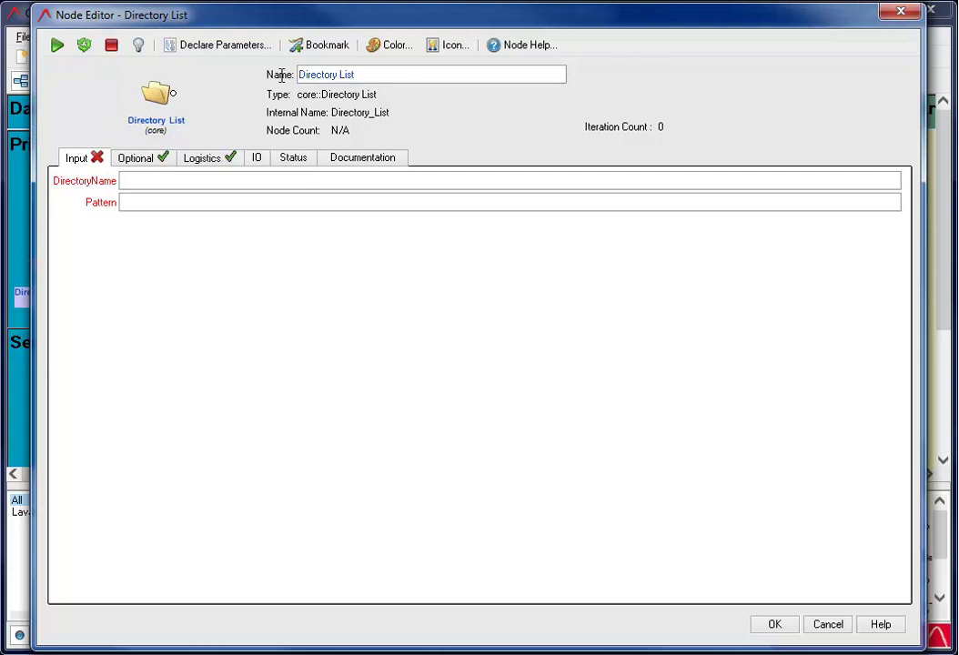
click(122, 180)
text(C:\Users\mdejesus\Documents\LavastormAcademy\OnlineMaterials\CoreConceptsSession\BRGs\BuildingGraphData\)
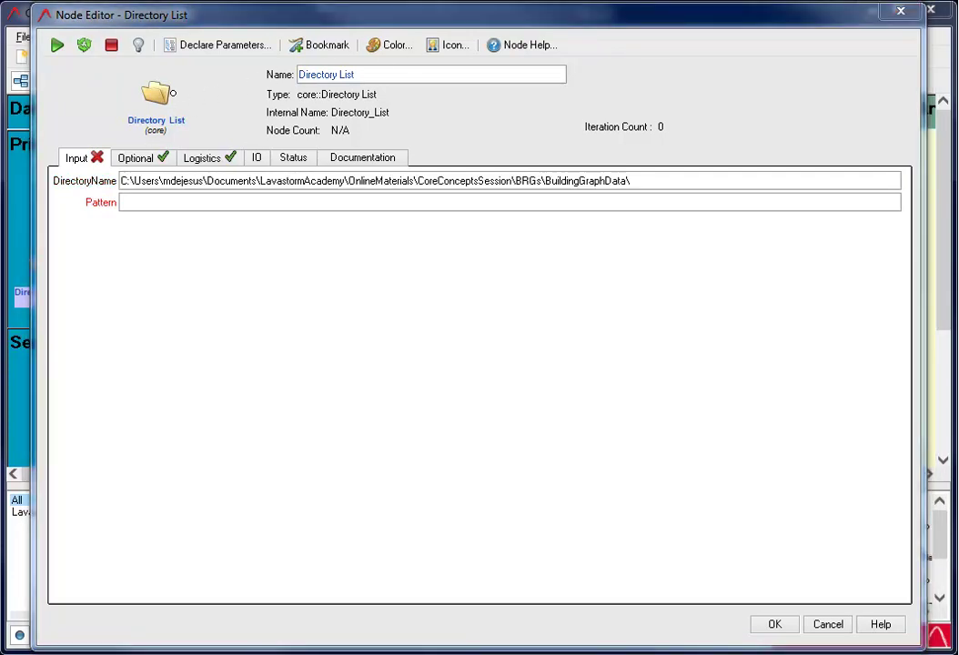
Set the node's Pattern to AccountPayments-NORTH-*.csv.
click(128, 189)
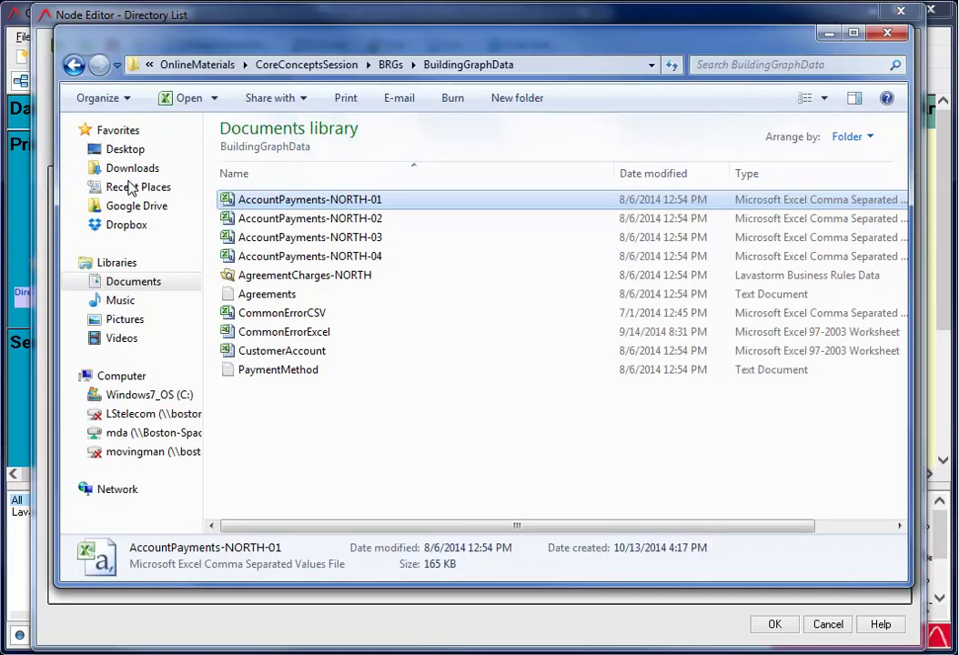
click(345, 197)
key(ctrl+c)
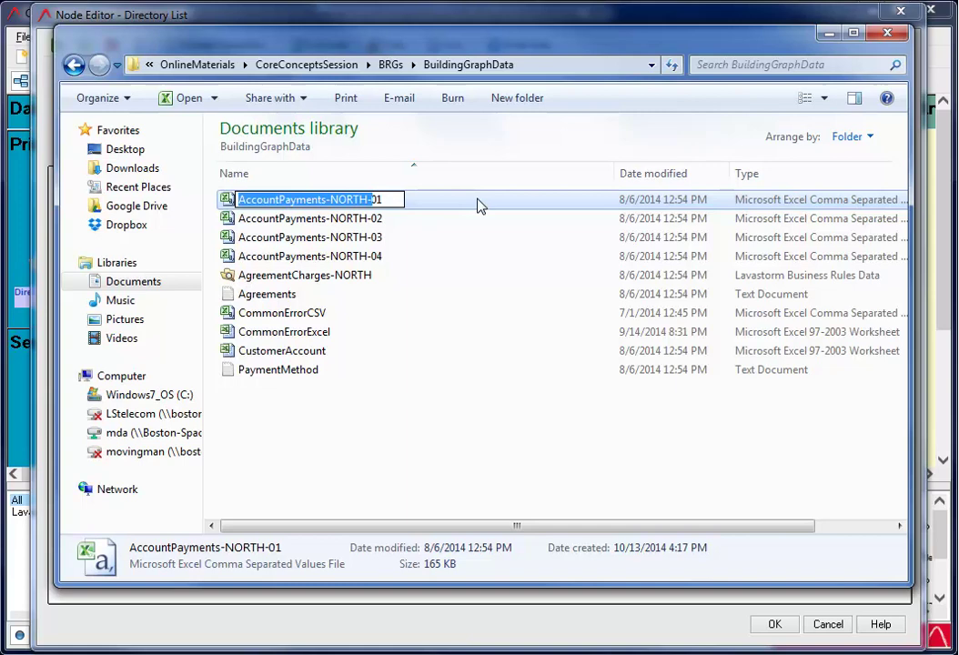
click(828, 33)
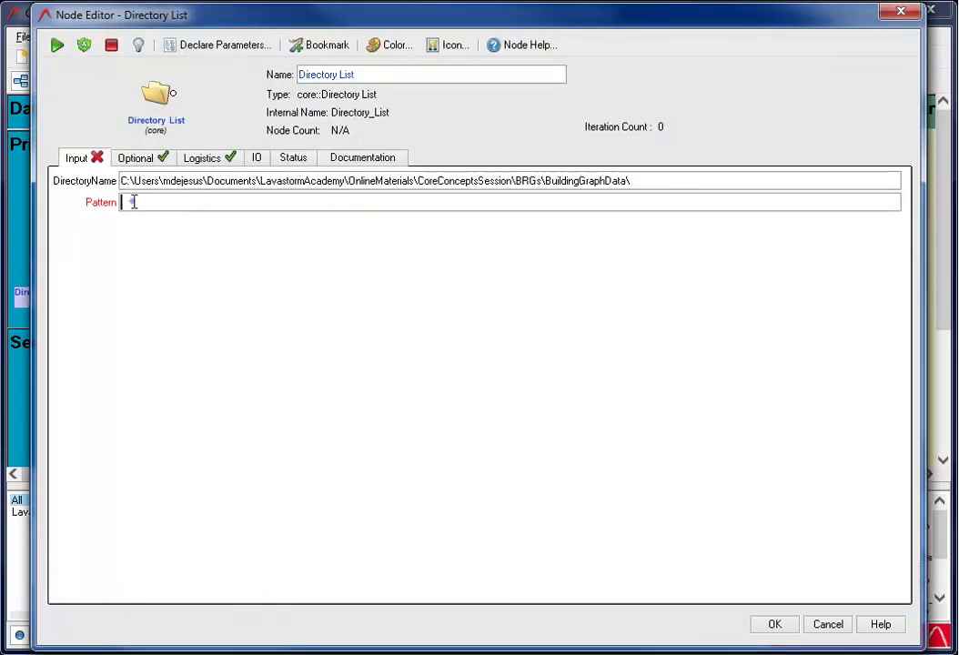
key(ctrl+v)
text(*.csv)
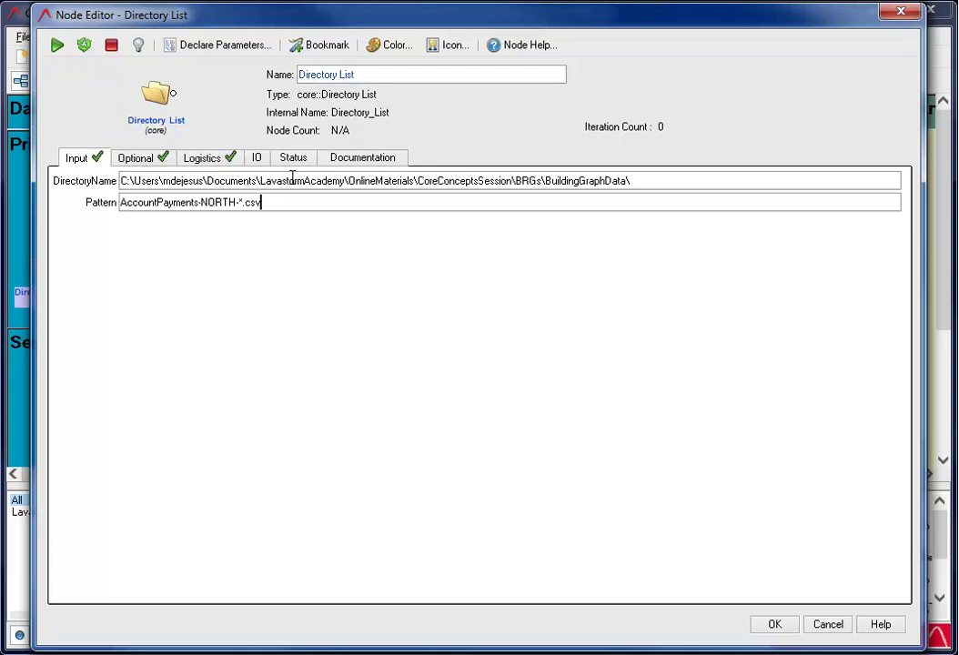
Name the node Account Payments, save it and run it to list 4 files.
click(368, 77)
text(Account Payments)
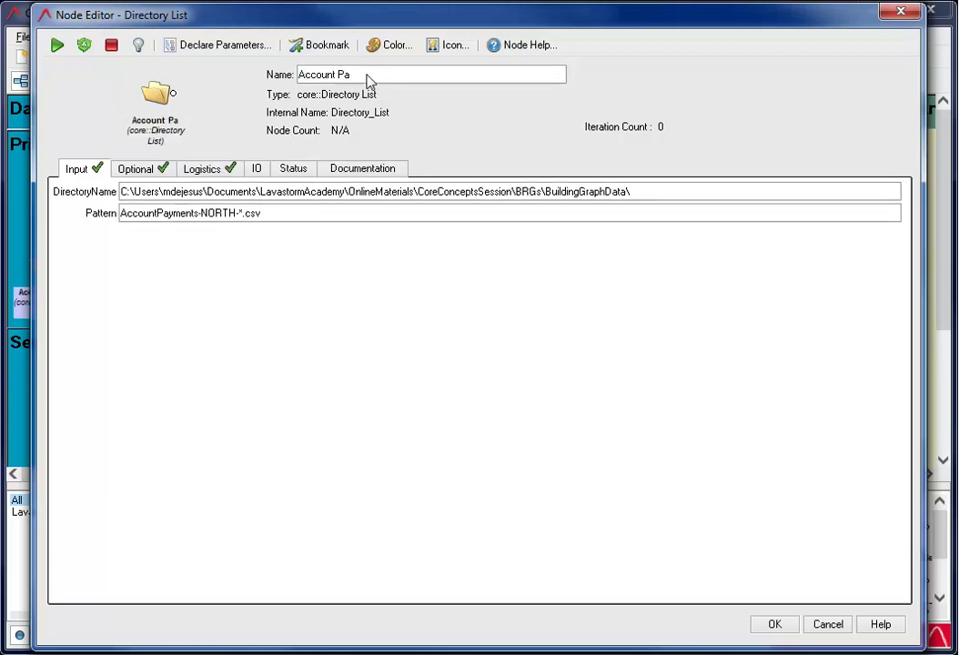
click(774, 624)
click(294, 59)
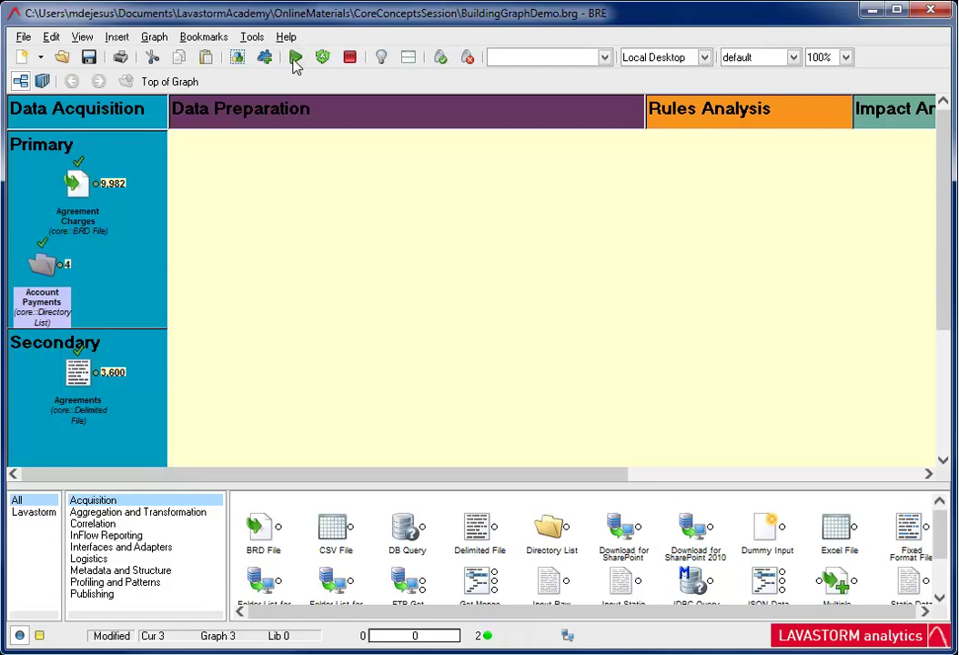
double_click(64, 267)
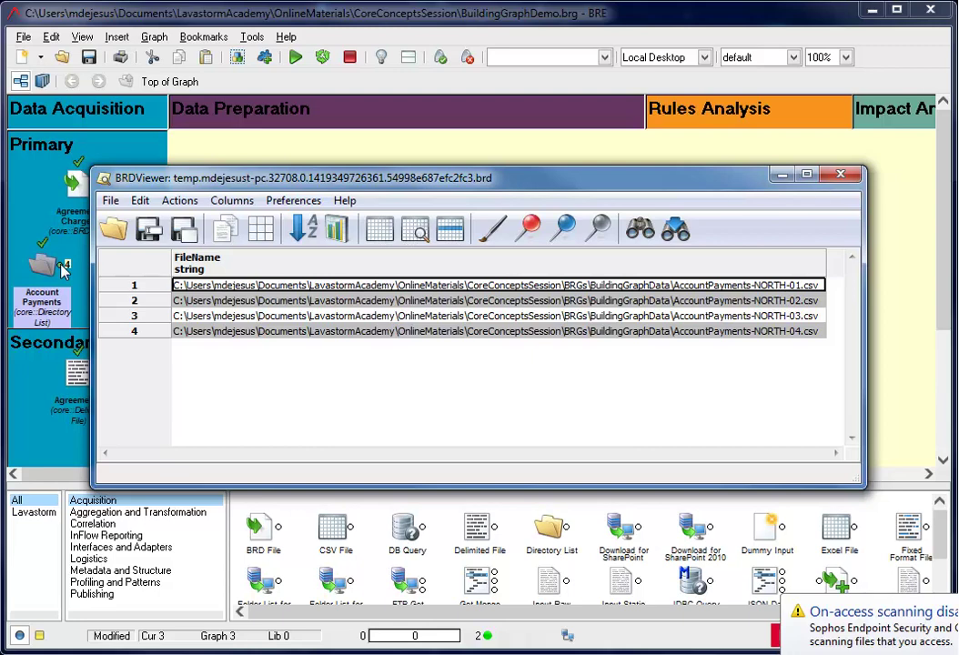
click(842, 175)
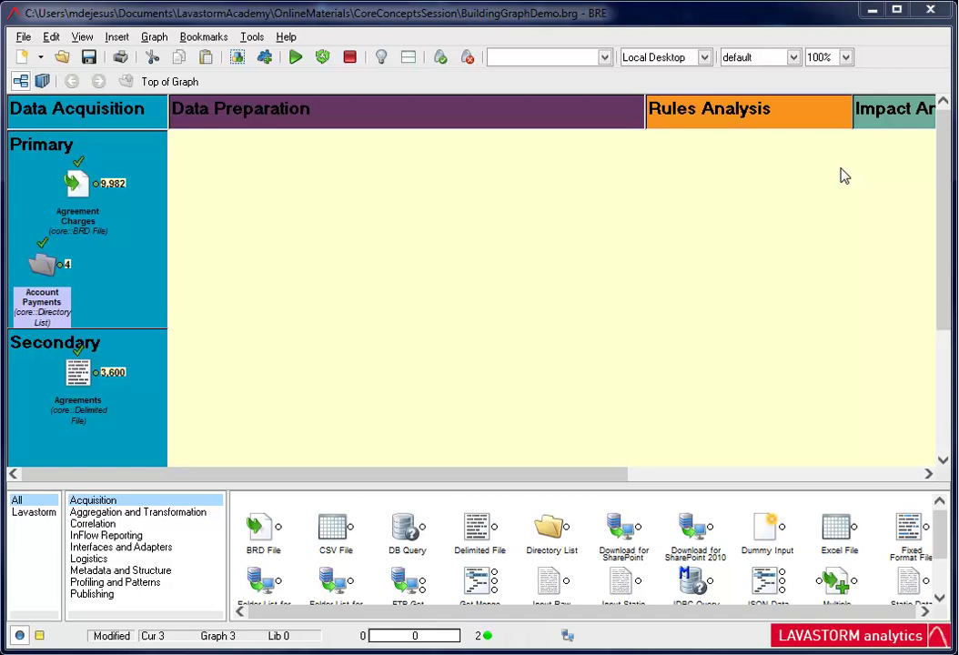
Add a CSV File node linked to Account Payments with FilenameExpr set to FileName.
double_click(335, 535)
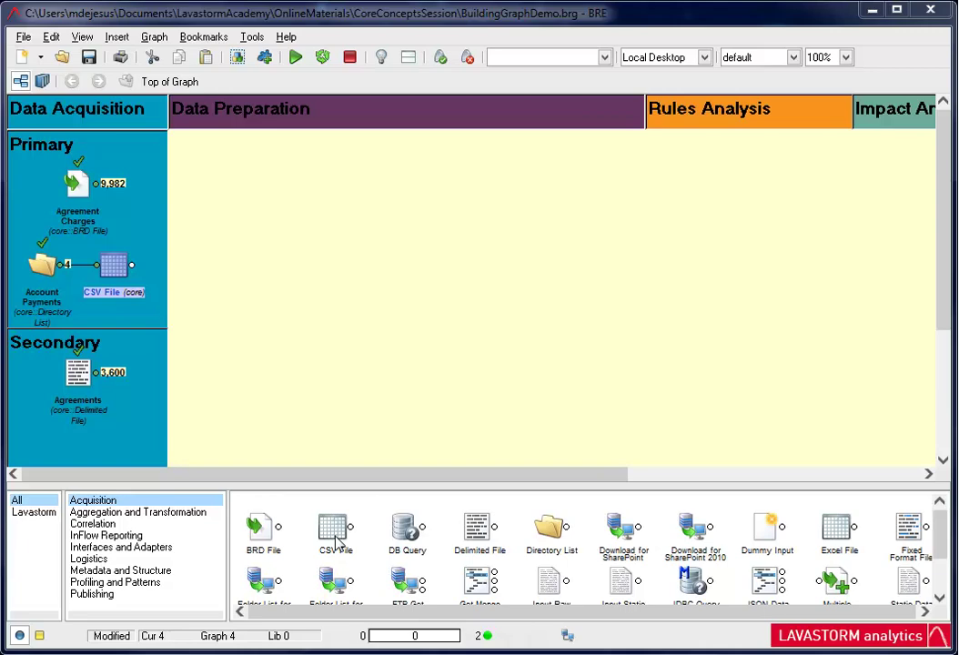
double_click(114, 264)
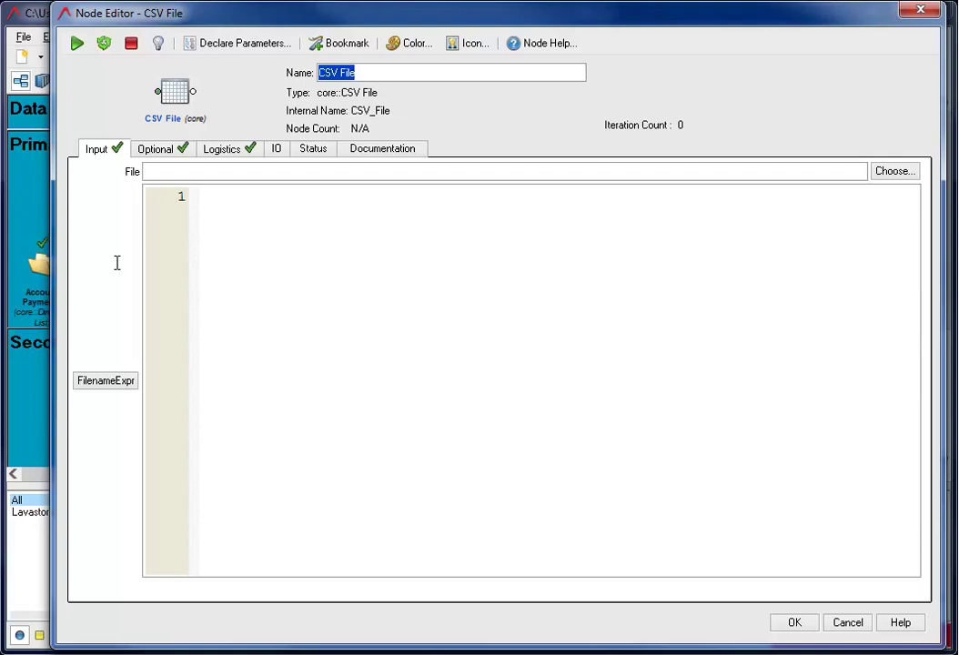
click(197, 196)
key(ctrl+space)
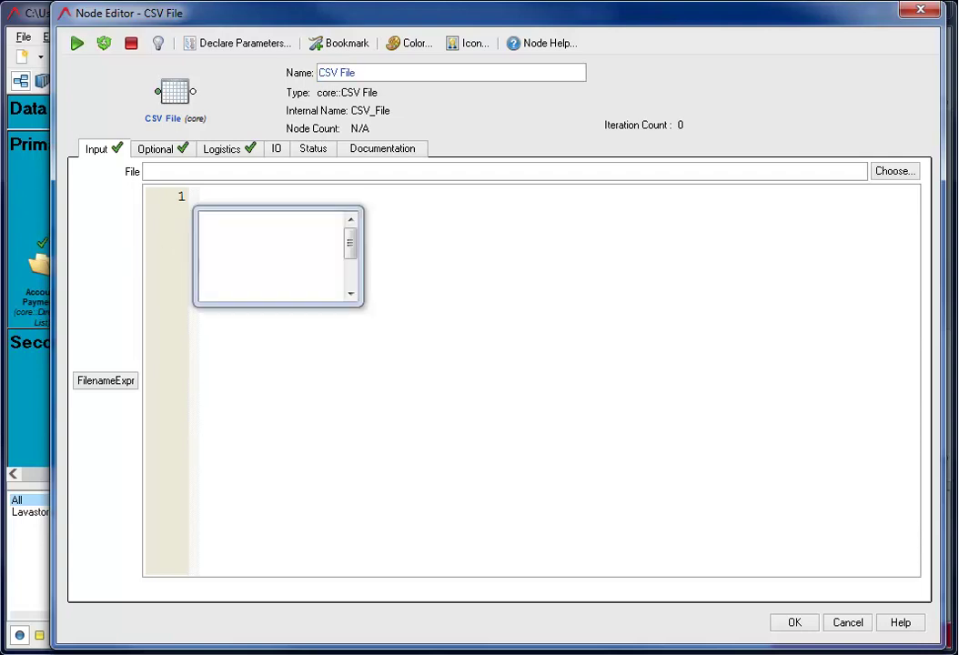
text(FileName)
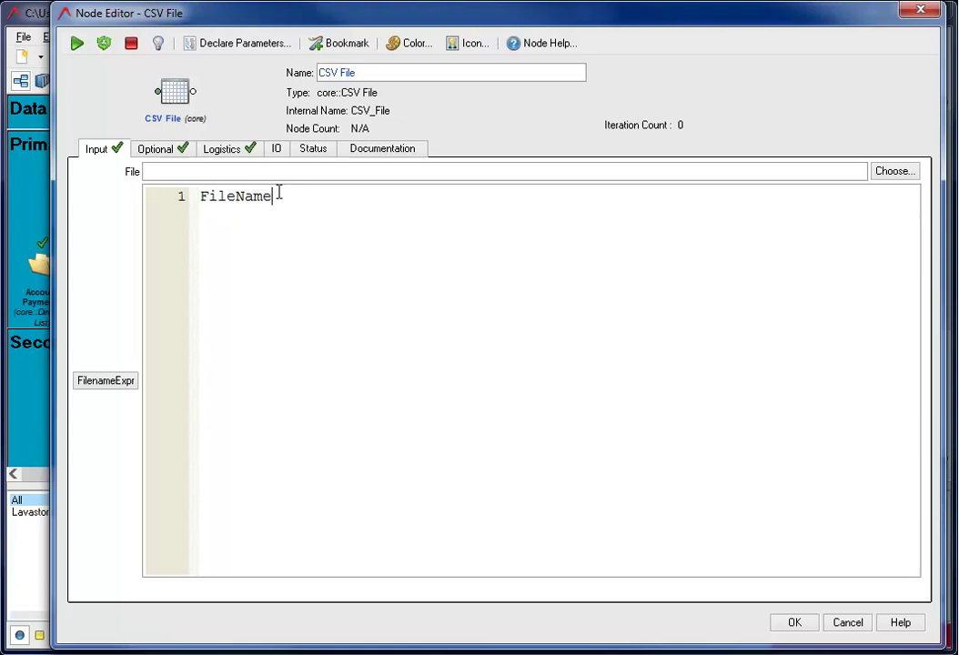
Name the CSV node Account Payments, save it and view its 9,395 output records.
triple_click(376, 73)
text(Account)
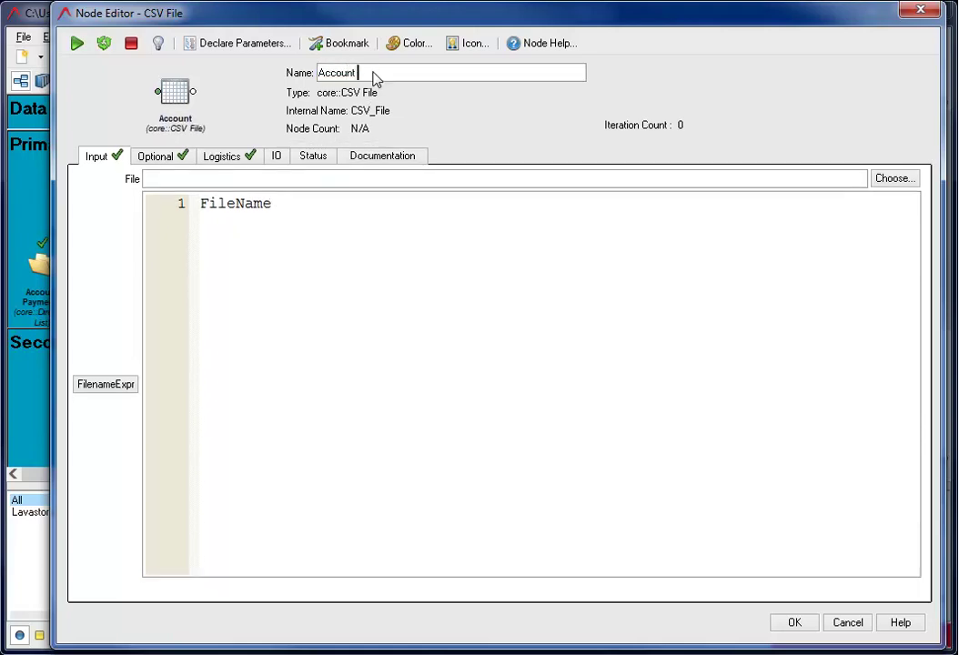
text( Payments)
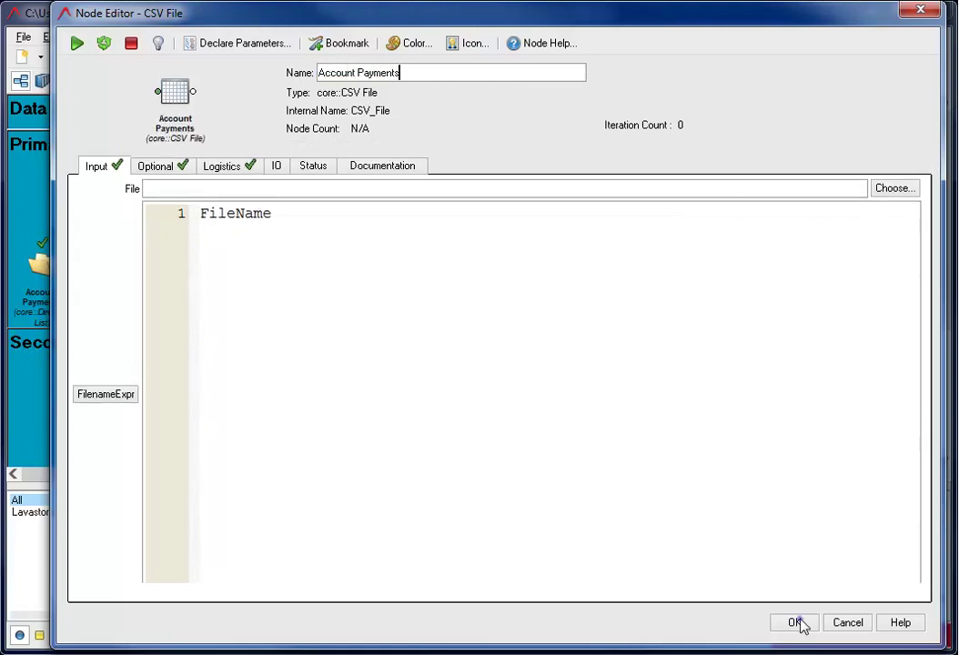
click(796, 622)
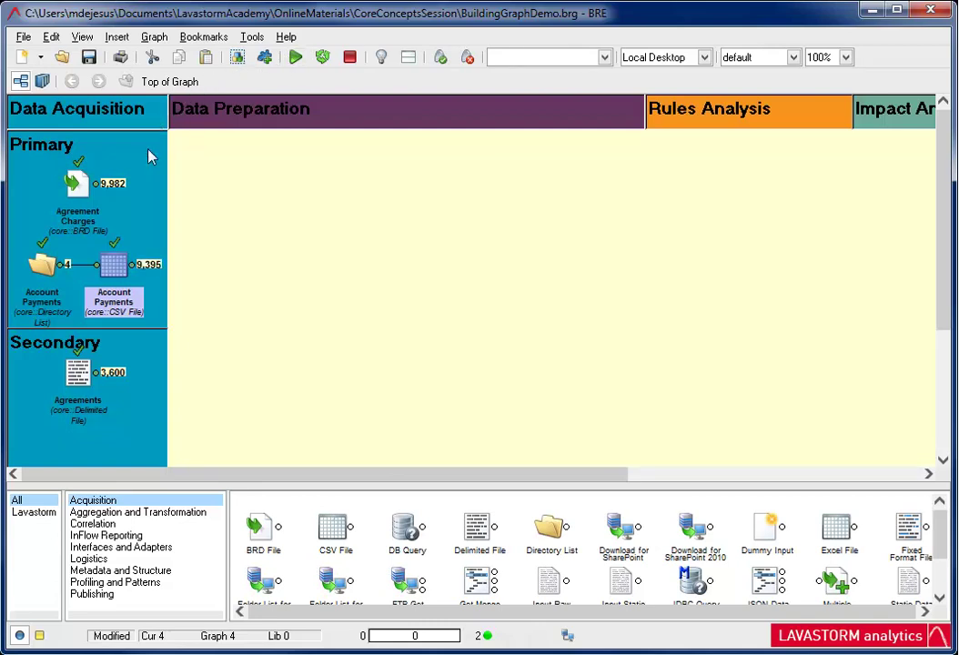
double_click(132, 265)
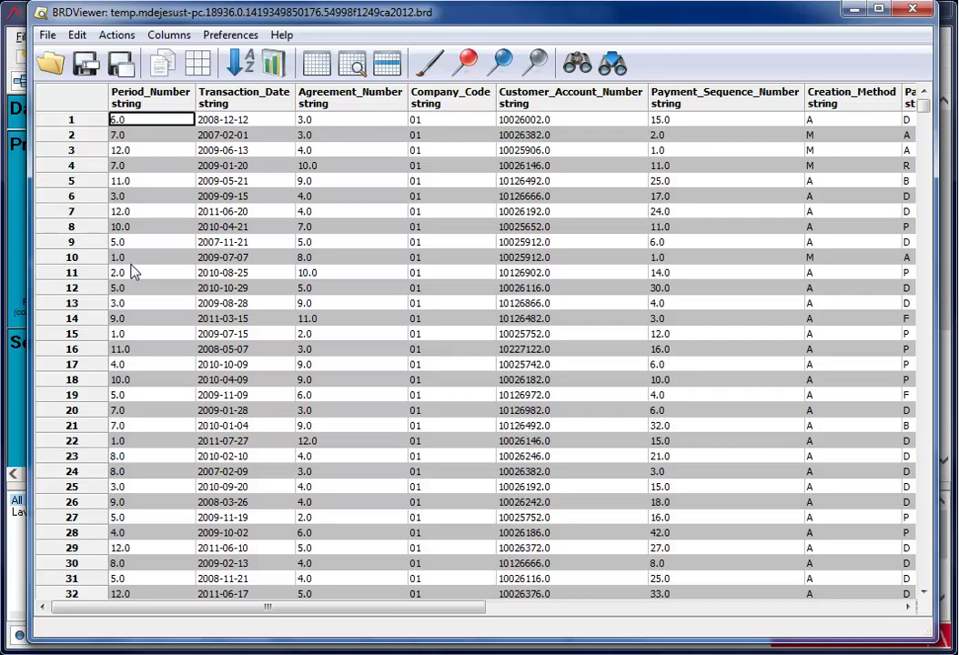
Drag CustomerAccount.xls into Secondary as node Customer Account and run it for 9,638 records.
click(913, 9)
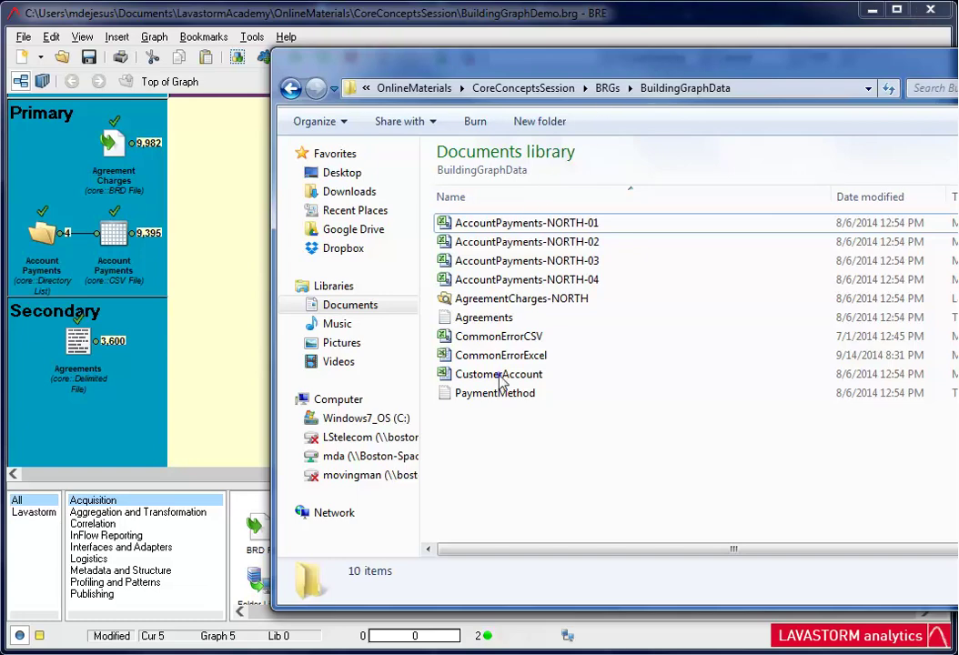
drag(498, 377, 76, 430)
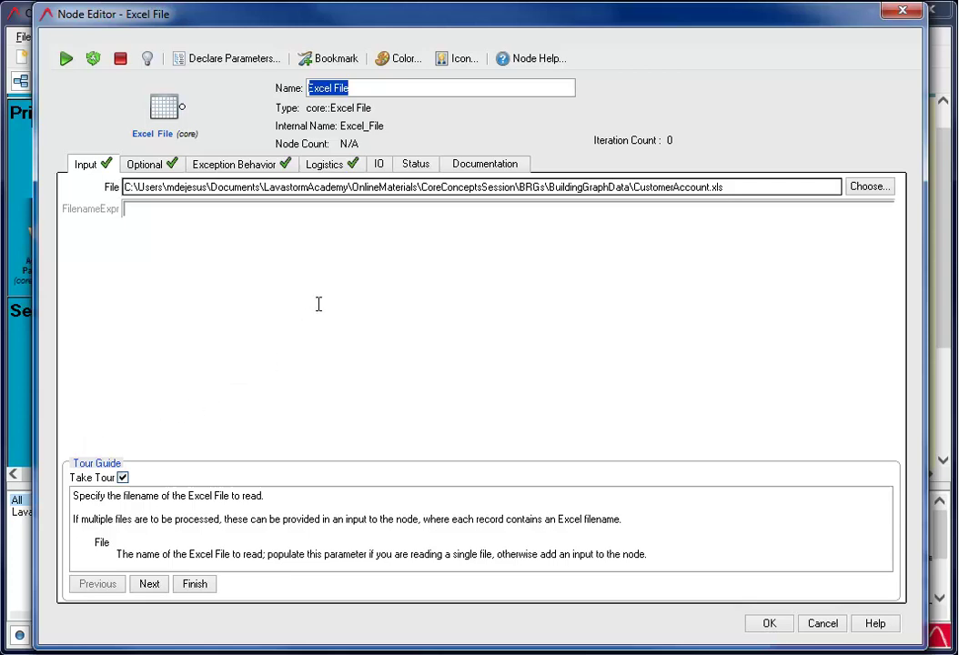
text(Customer Account)
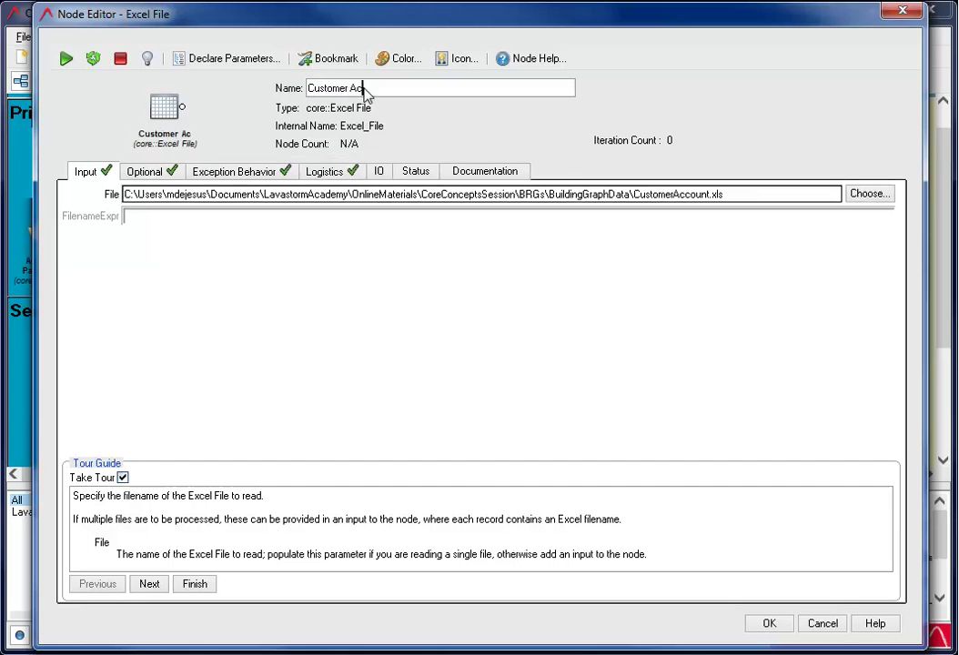
click(771, 624)
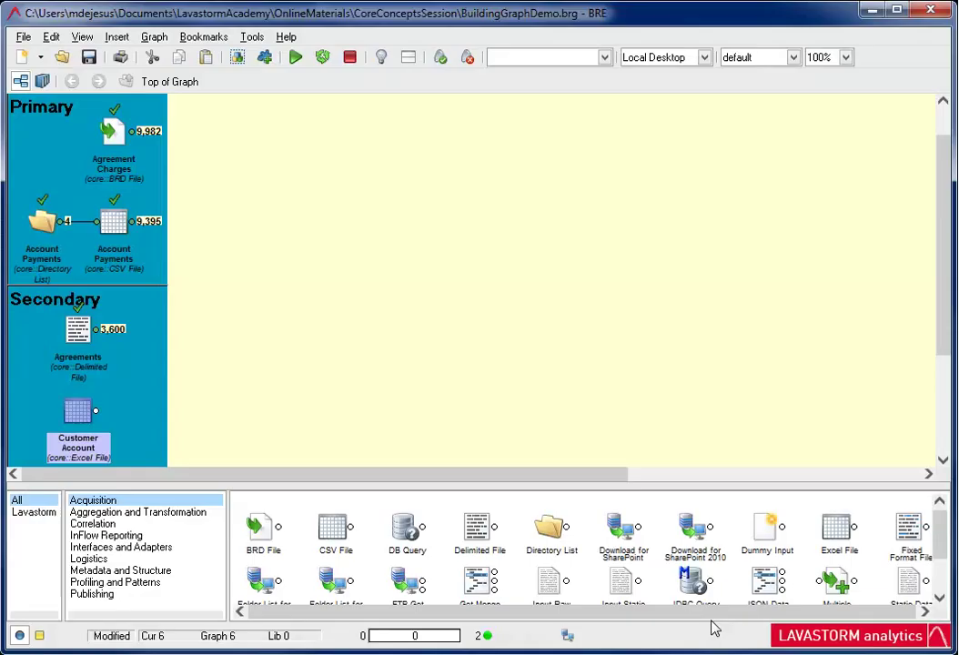
click(296, 60)
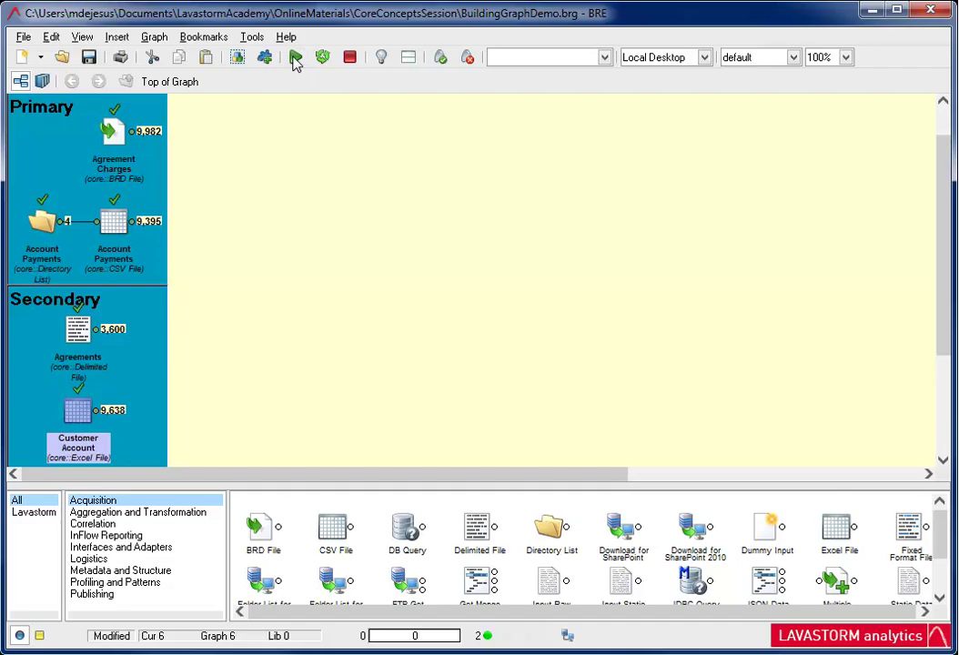
double_click(99, 413)
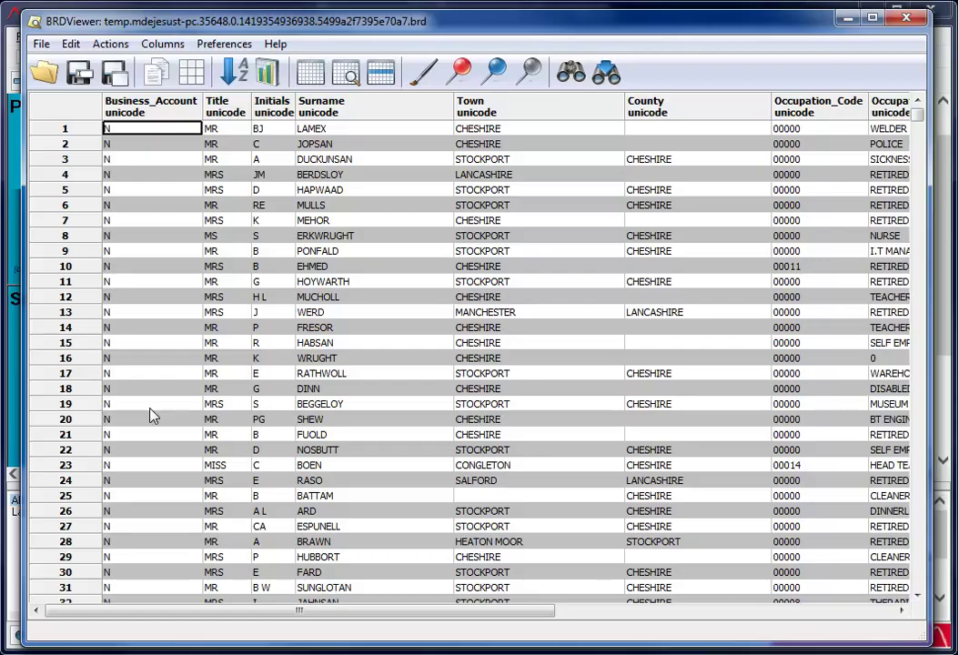
click(908, 21)
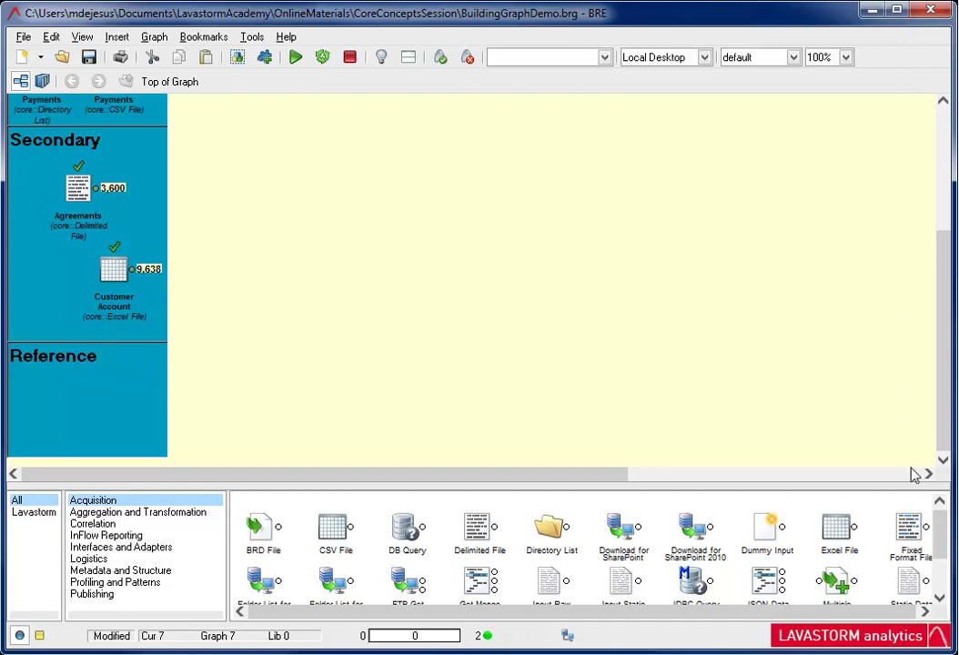
Add a Fixed Format File node in the Reference lane that reads PaymentMethod.txt.
double_click(912, 532)
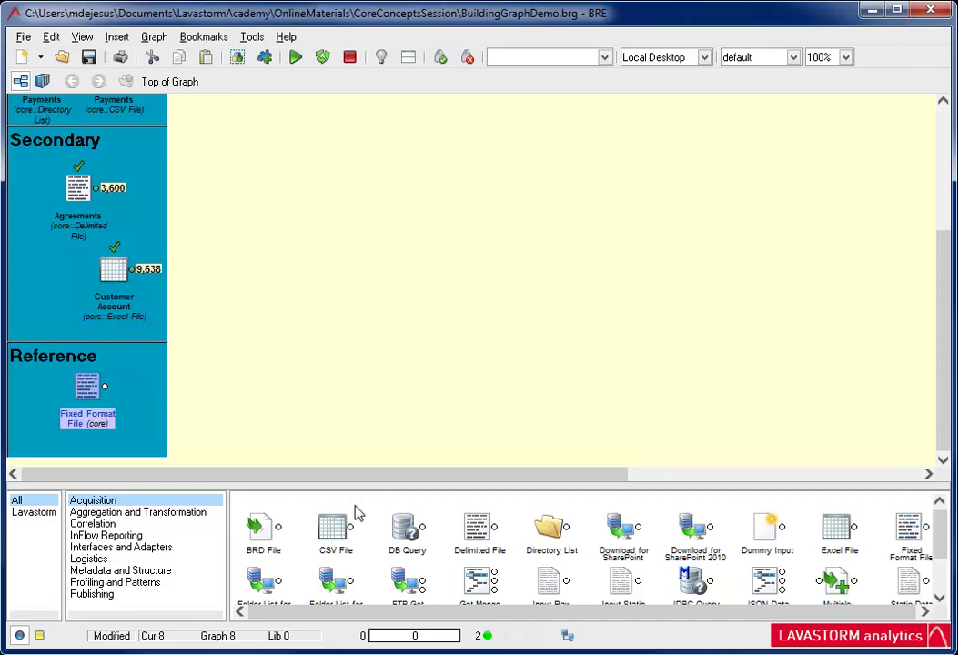
double_click(89, 389)
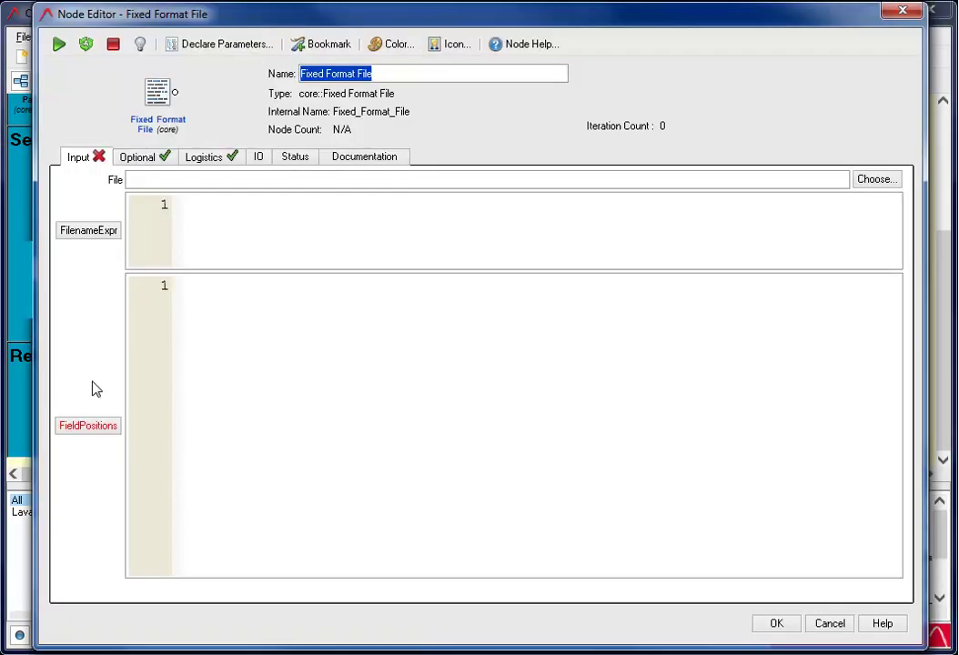
click(879, 180)
click(263, 301)
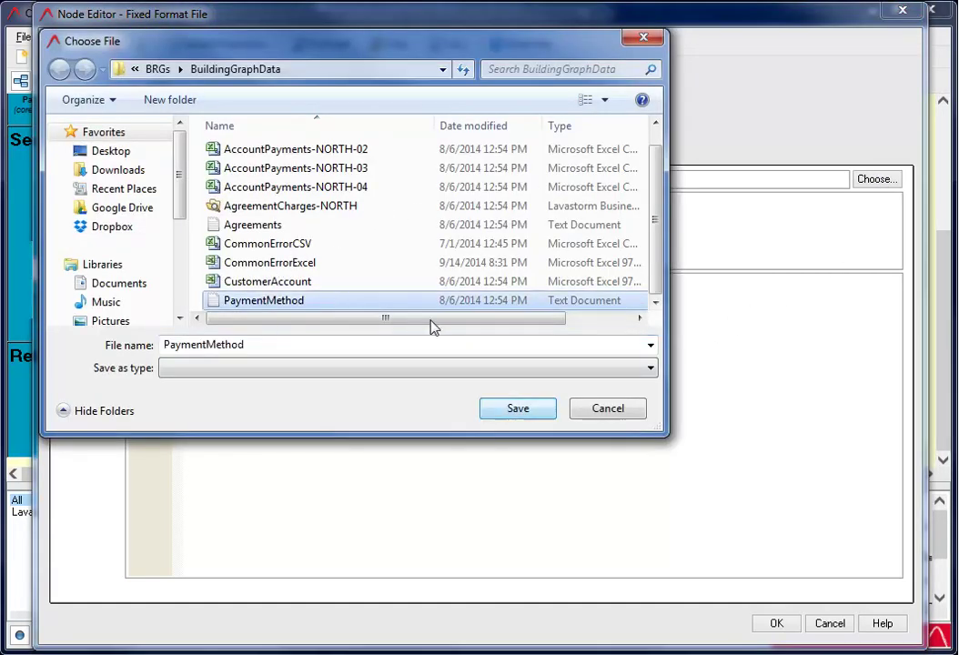
click(516, 407)
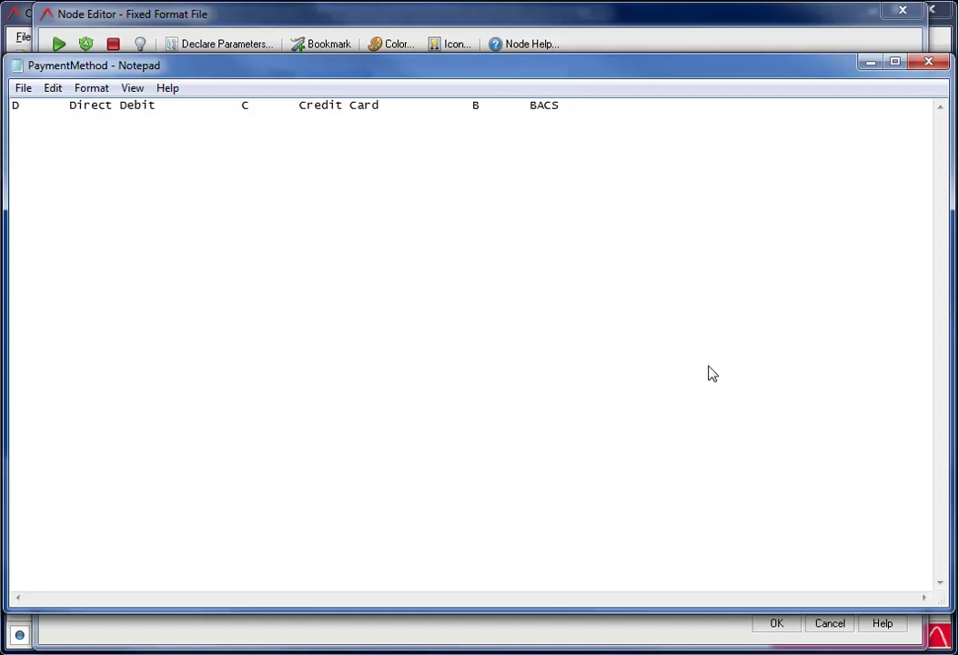
Check PaymentMethod.txt's column layout in Notepad, then start FieldPositions with PaymentCode,0.
click(928, 61)
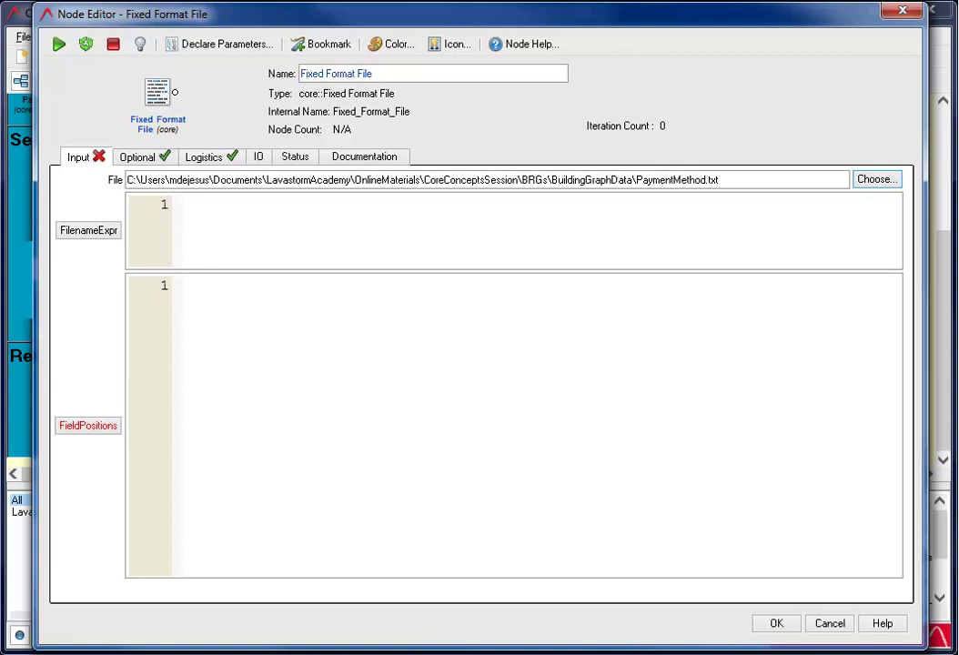
key(alt+Tab)
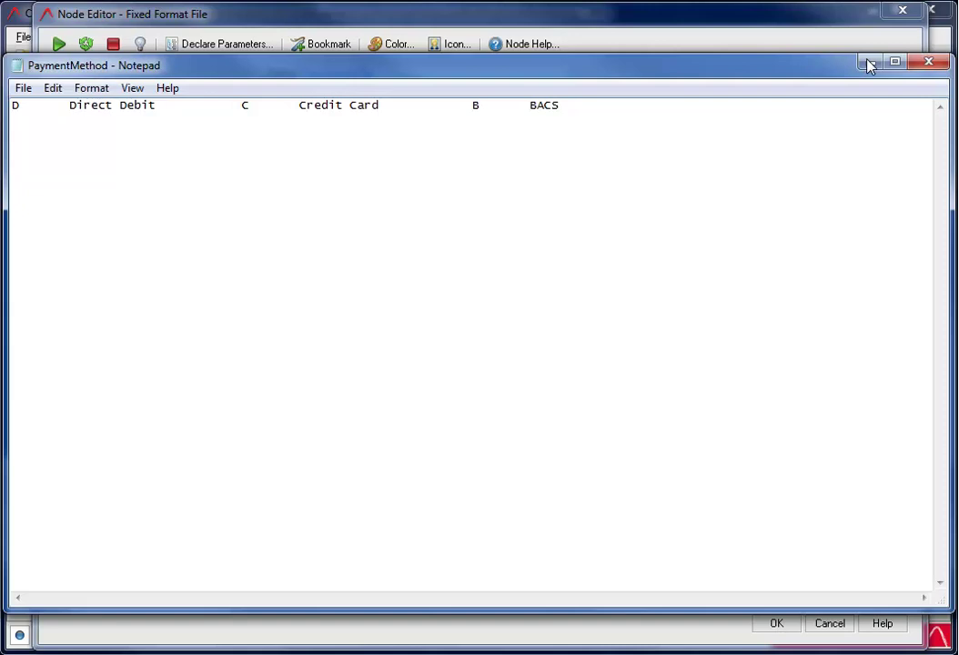
click(870, 64)
text(PaymentCod)
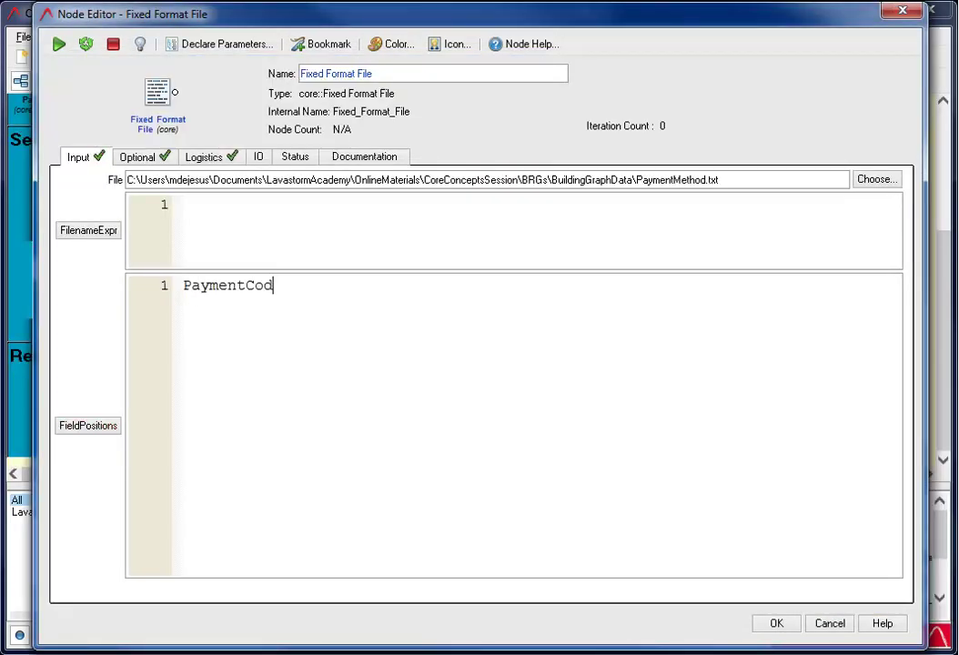
text(e,0)
Count columns in PaymentMethod.txt to enter PaymentCode,0,8 and begin PaymentType at 8.
key(alt+Tab)
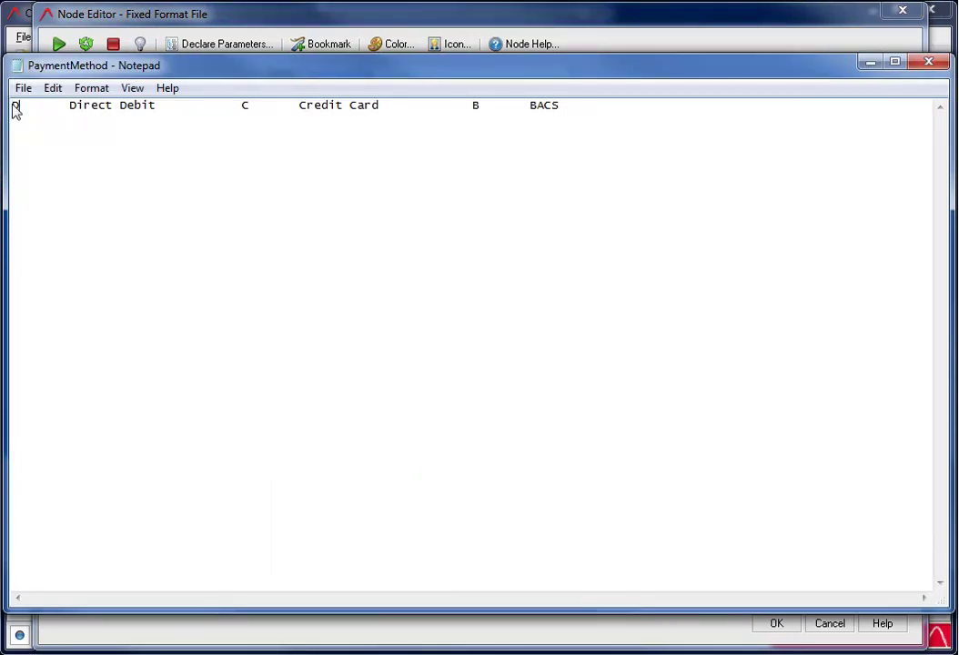
key(Right)
key(Right)
key(Right)
key(Right)
key(Right)
key(Right)
key(Right)
click(869, 64)
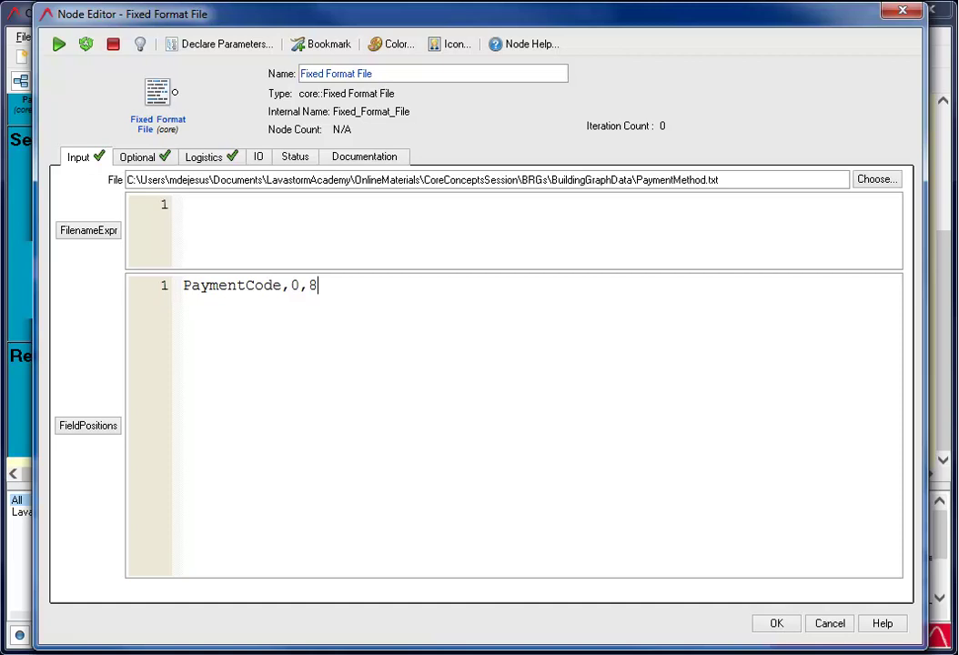
key(alt+Tab)
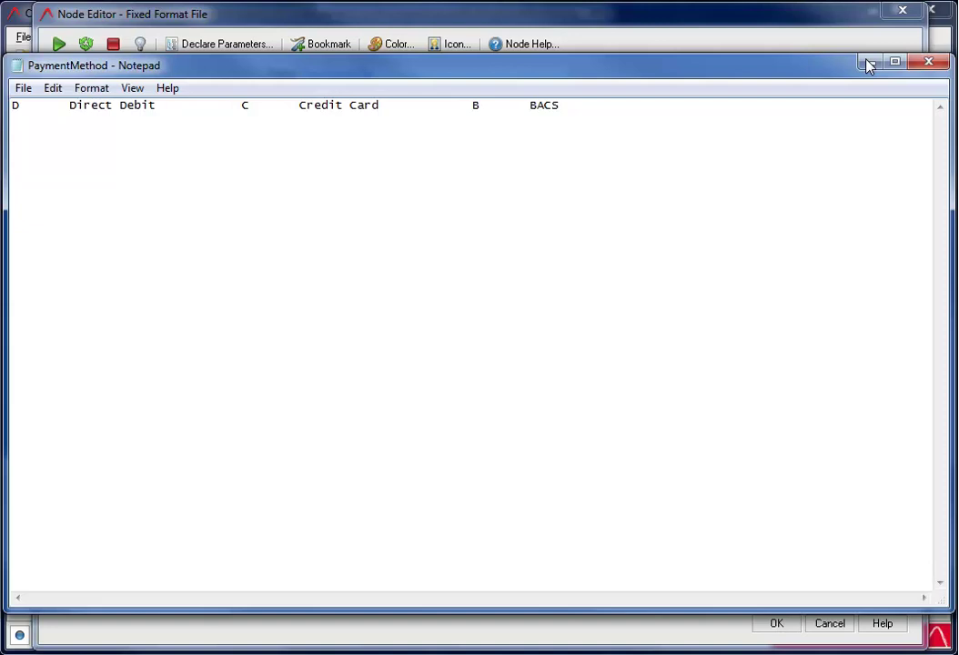
click(869, 62)
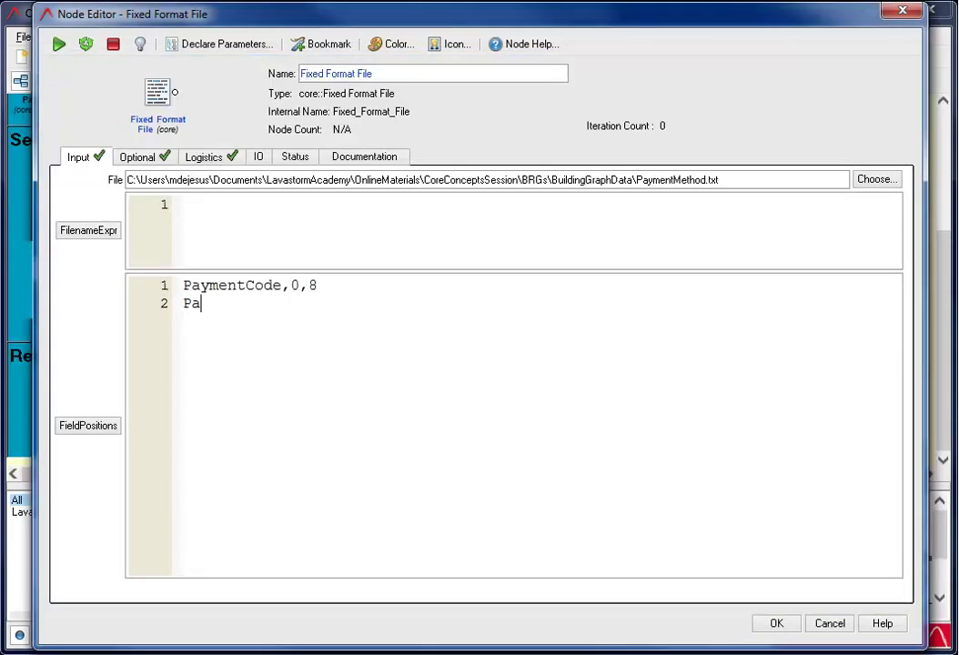
text(ymentType,8)
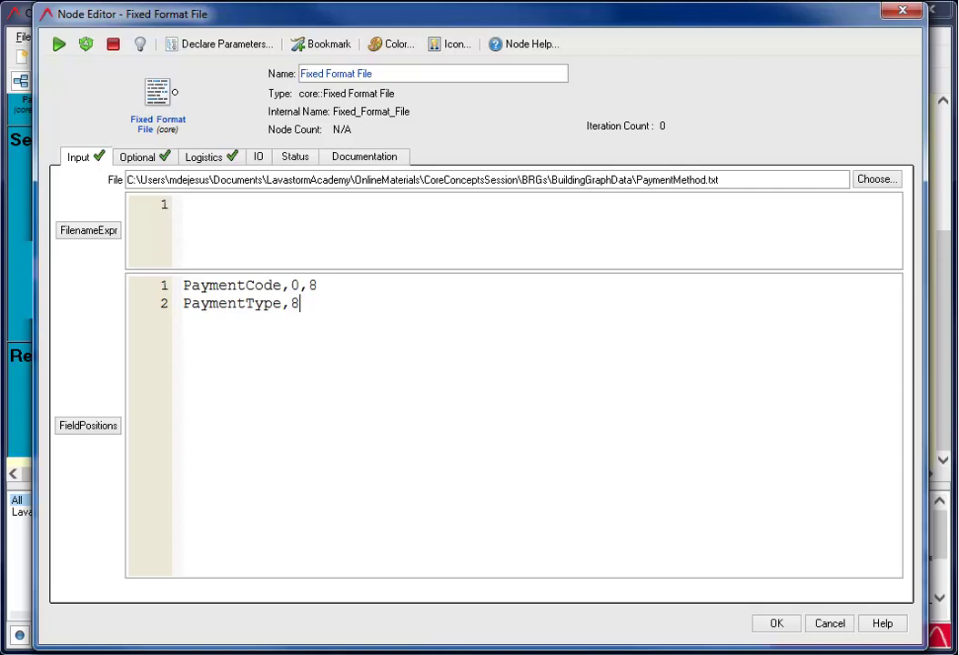
key(alt+Tab)
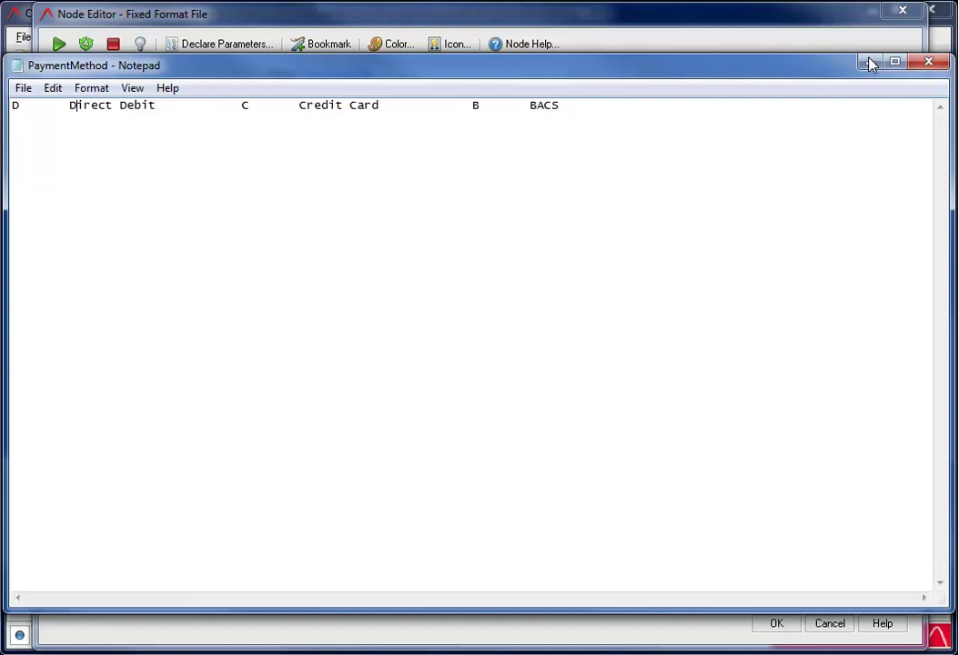
key(Right)
key(Right)
key(Right)
key(Right)
key(Right)
key(Right)
key(Right)
key(Right)
key(Right)
key(Right)
key(Right)
key(Right)
key(Right)
key(Right)
key(Right)
key(Right)
key(Right)
key(Right)
key(Right)
key(Right)
key(Right)
key(Right)
key(Right)
Complete PaymentType as 8,24, rename the node Payments, and view its Direct Debit, Credit Card, BACS output.
click(871, 62)
text(24)
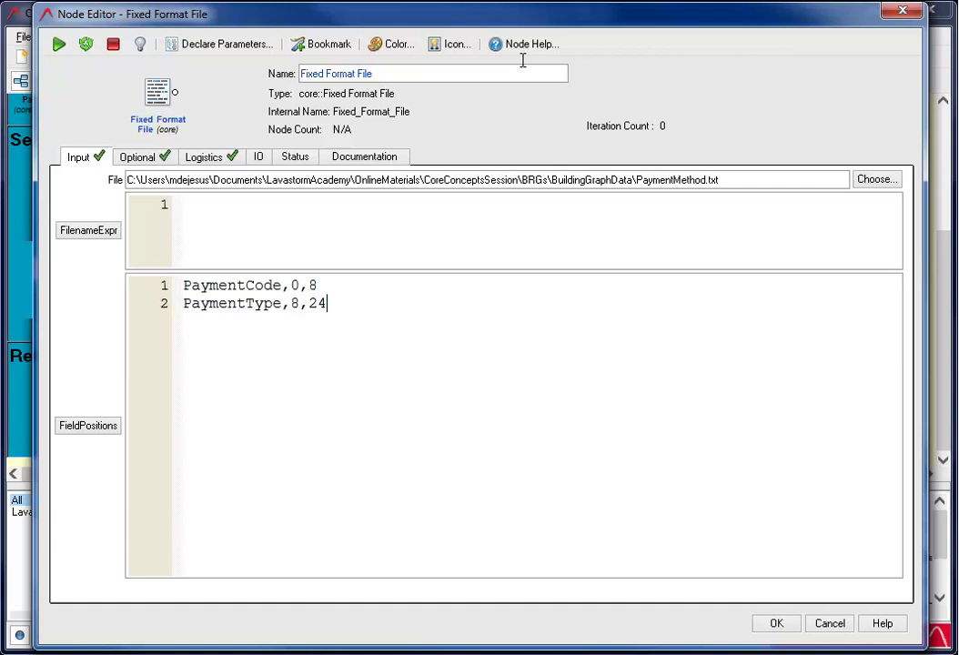
triple_click(383, 73)
text(Payments)
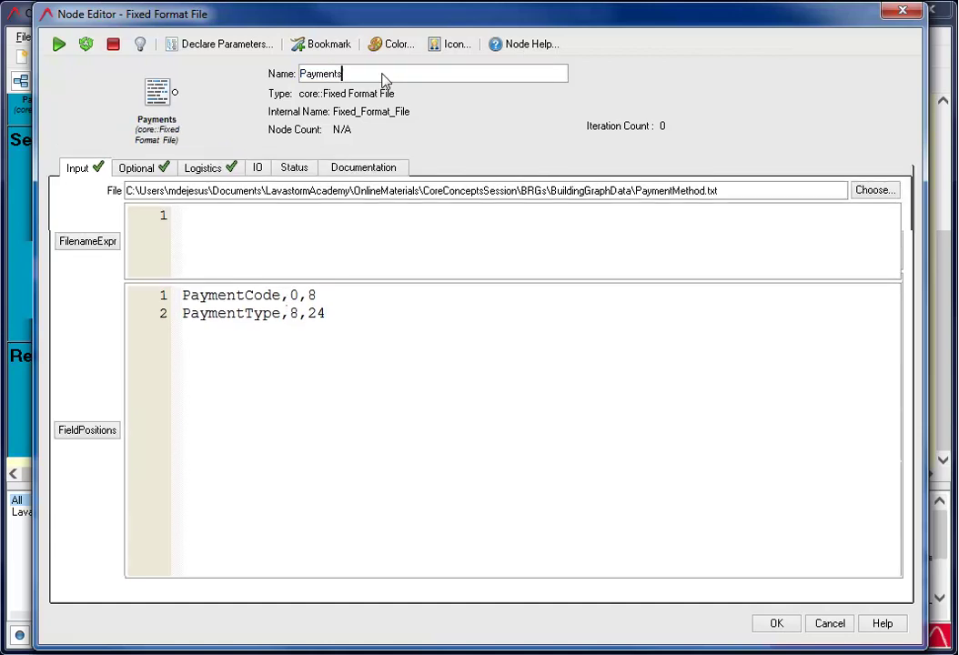
click(776, 625)
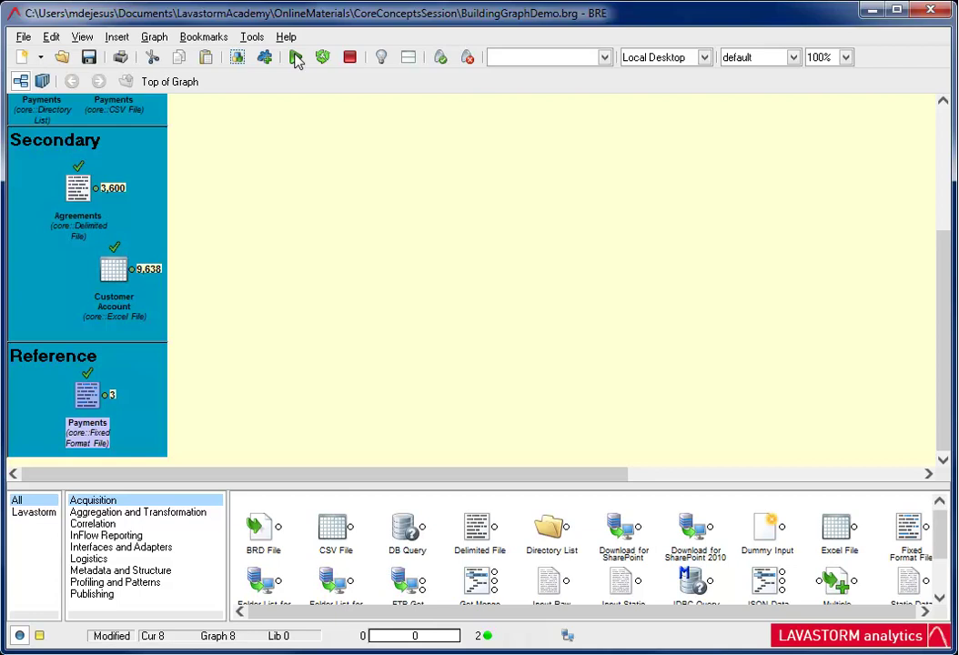
double_click(107, 396)
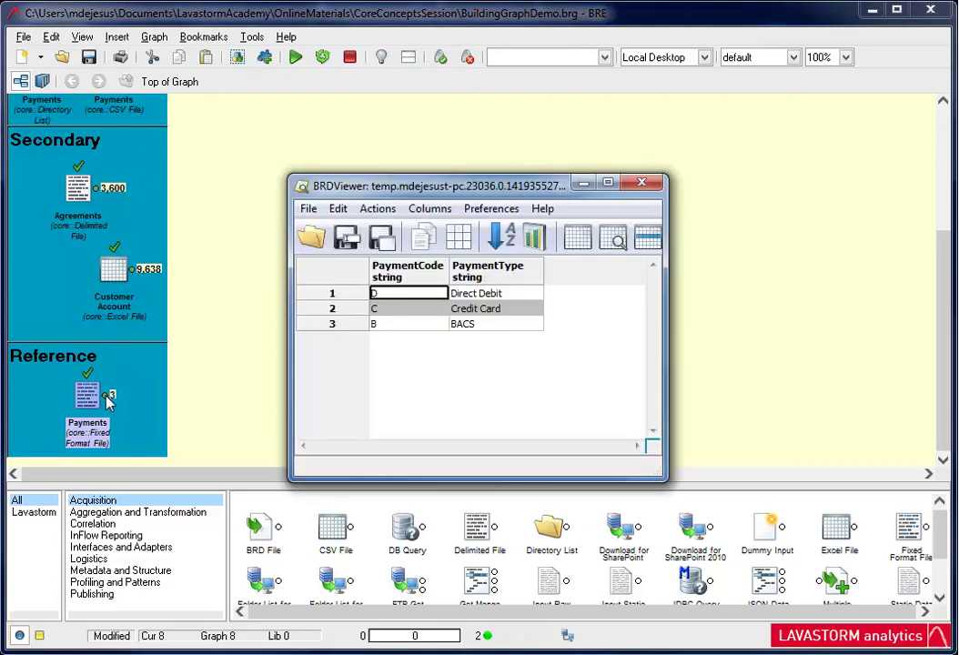